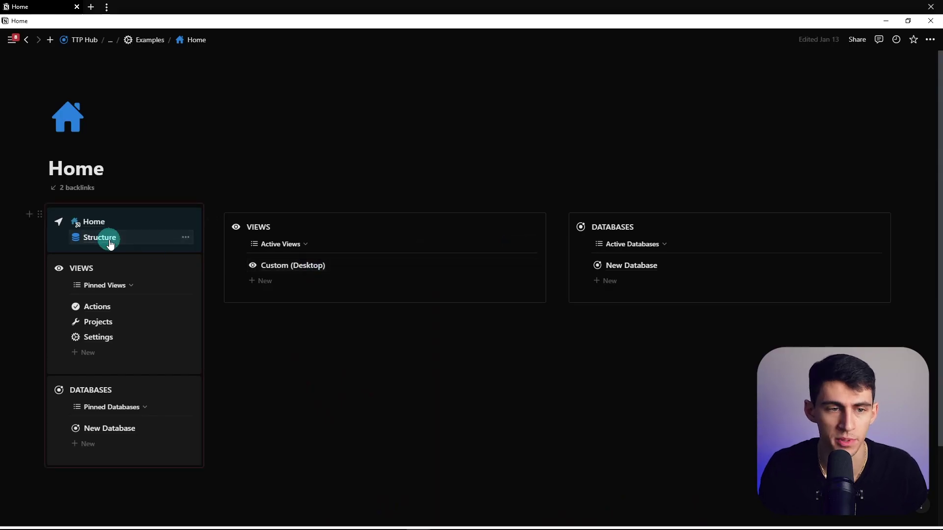
Open the Structure page from Home and go to the Tasks (DB) database under Core Databases
click(109, 239)
click(215, 39)
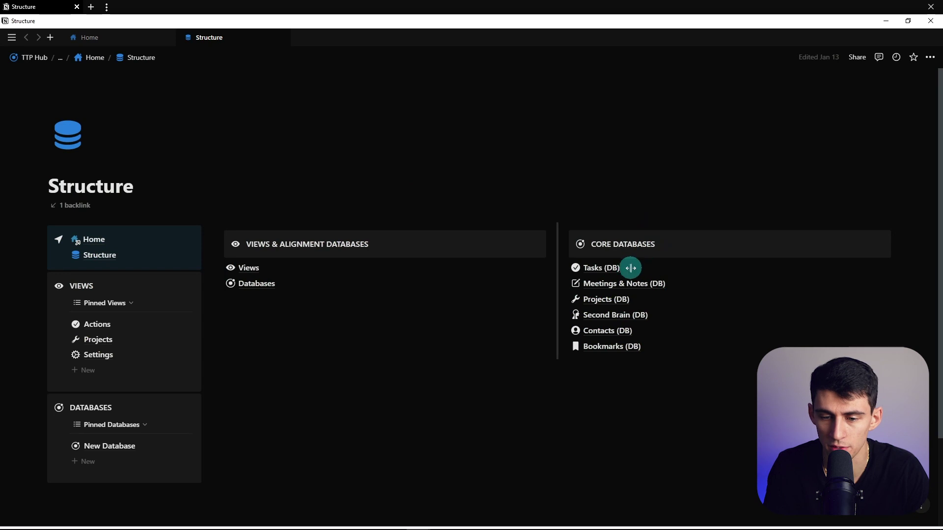
click(613, 269)
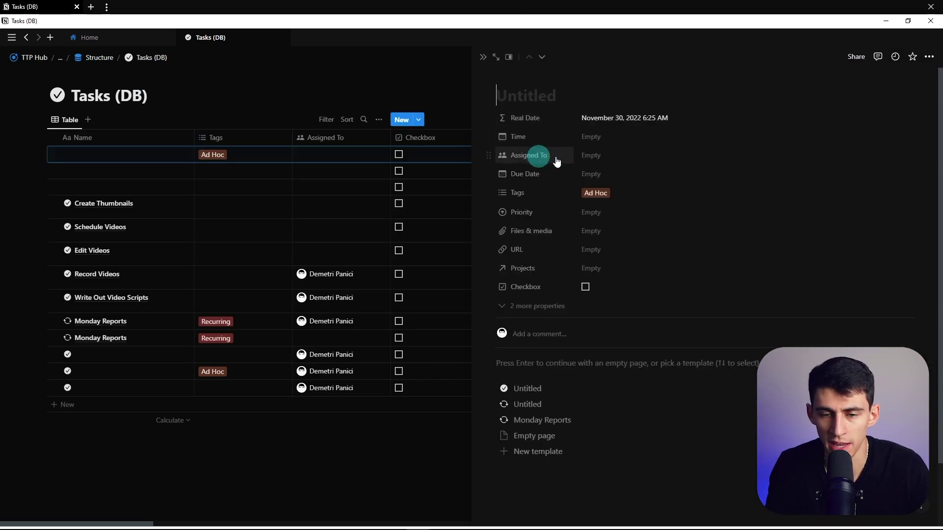
Set the Ad Hoc task's Time to January 16, then check its Due Date and Ad Hoc tag
click(582, 136)
click(532, 230)
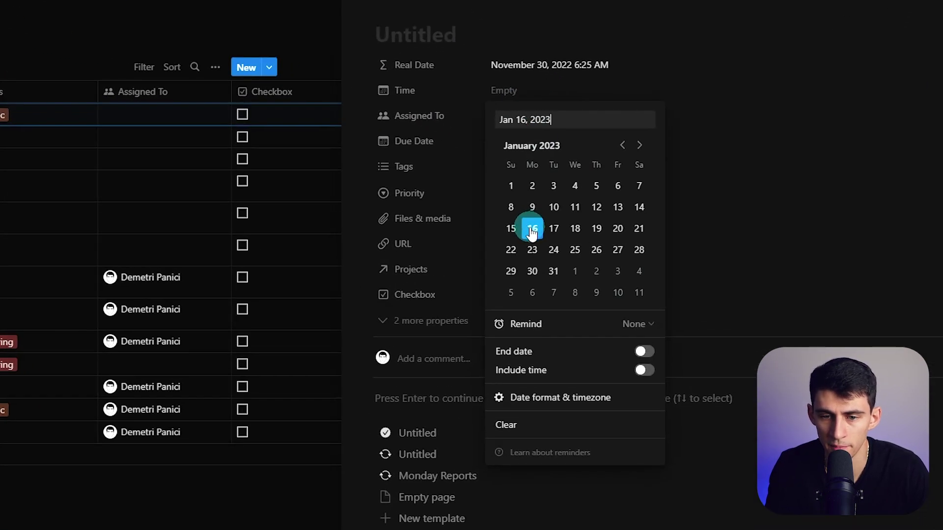
click(382, 115)
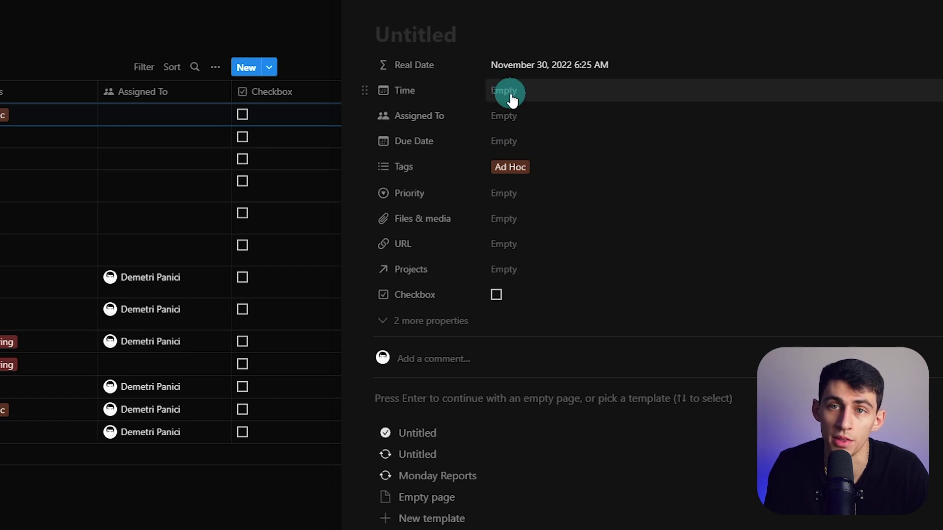
click(520, 143)
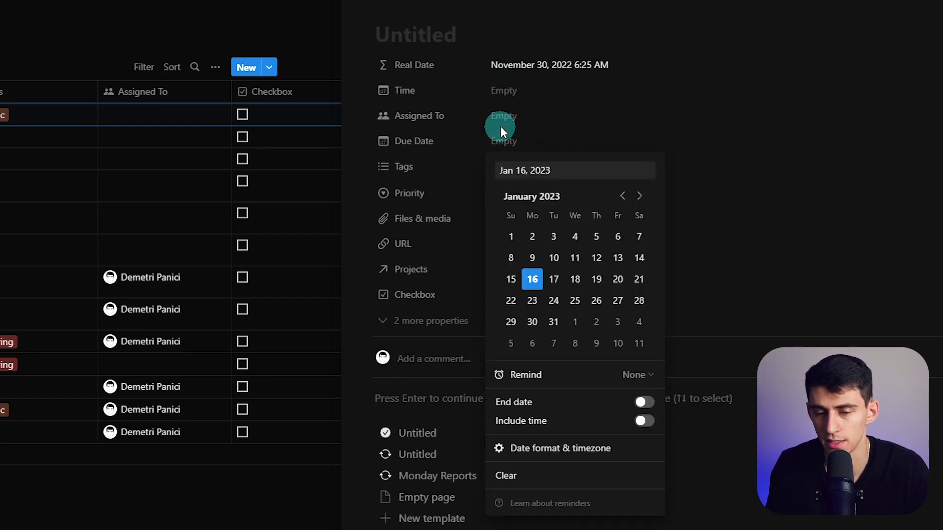
click(513, 140)
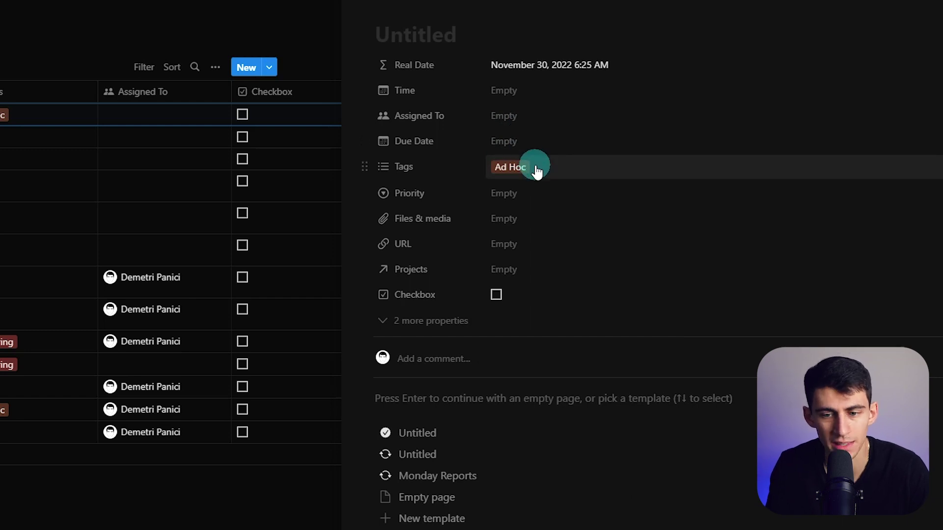
click(577, 172)
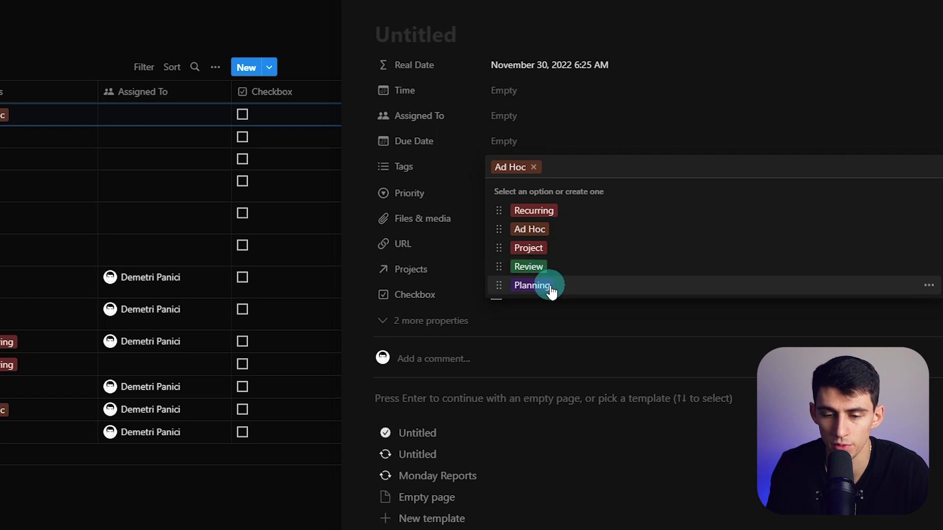
click(447, 204)
Check Priority and Projects, then reveal and re-hide the Created by and Created time properties
click(536, 196)
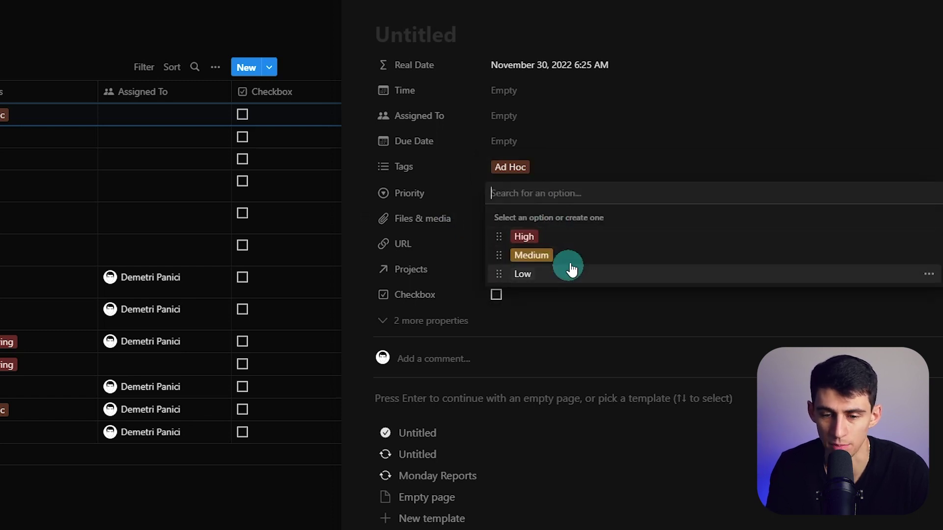
key(Escape)
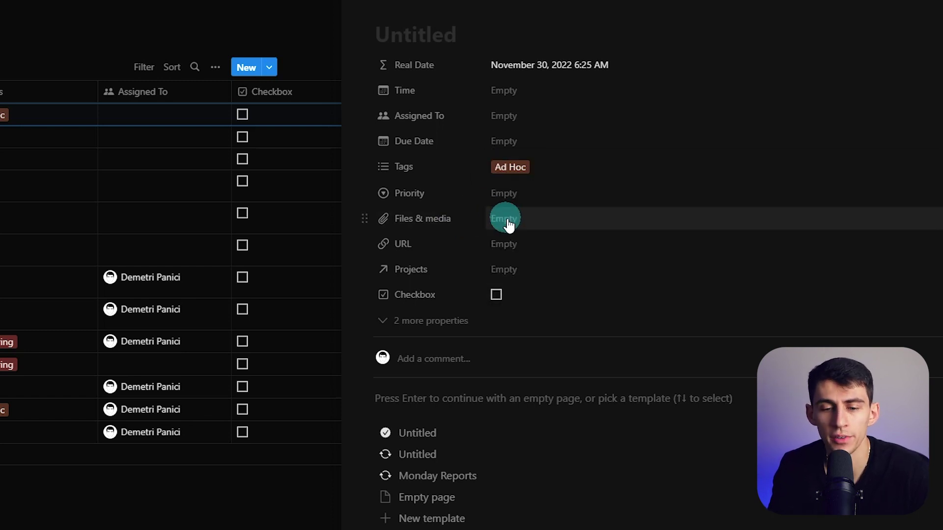
click(540, 270)
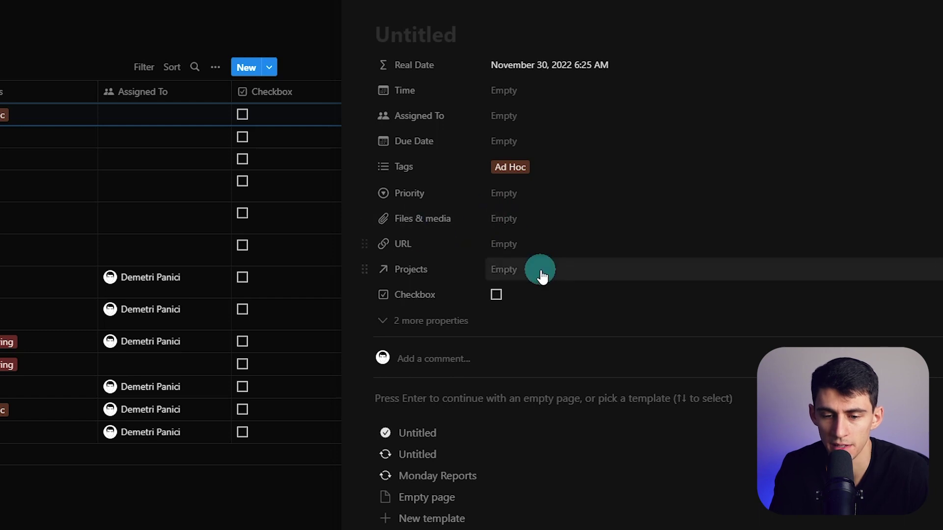
click(440, 242)
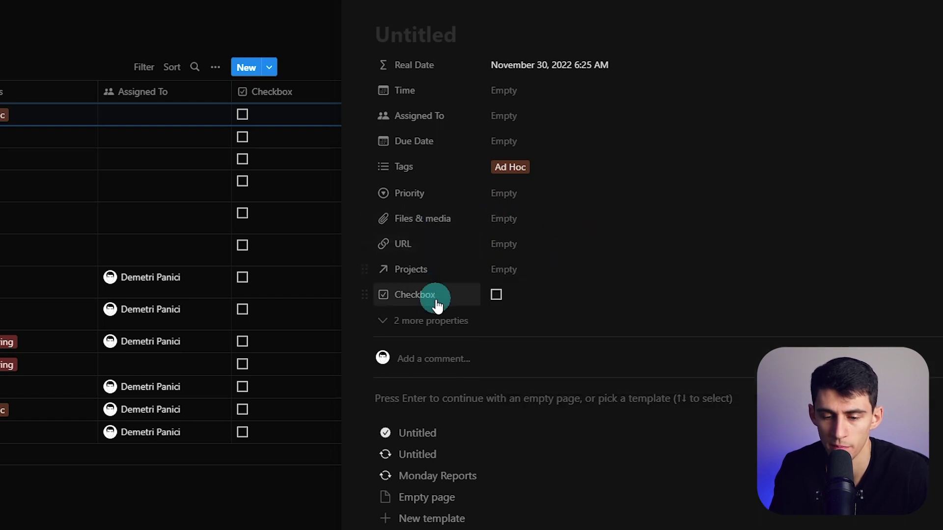
click(429, 321)
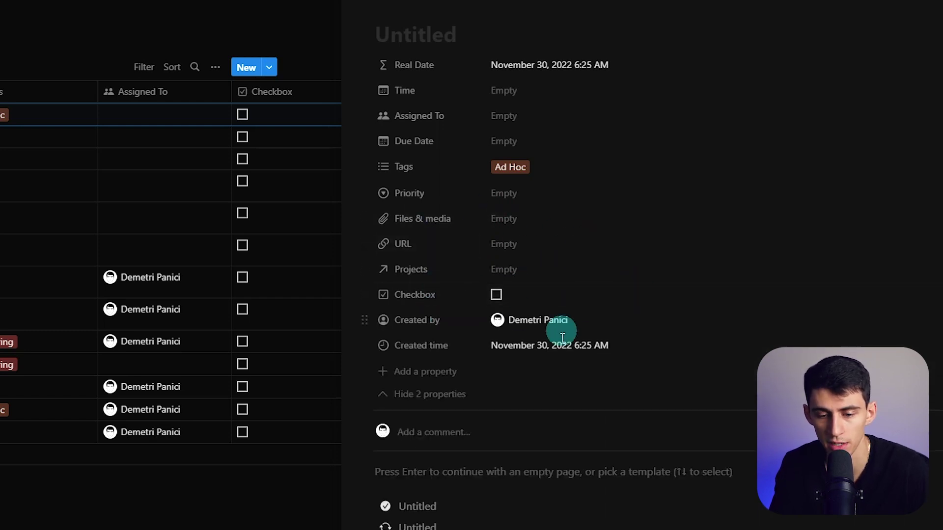
click(428, 394)
Inspect the Real Date formula in its editor, then close it
click(540, 65)
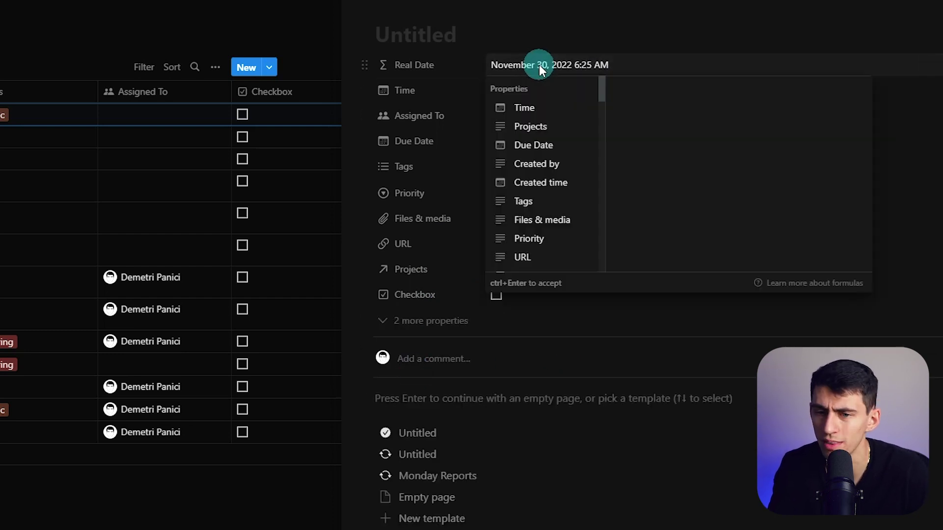
text(if(empty(prop("Time")) == true, prop("Created time"), prop("Time")))
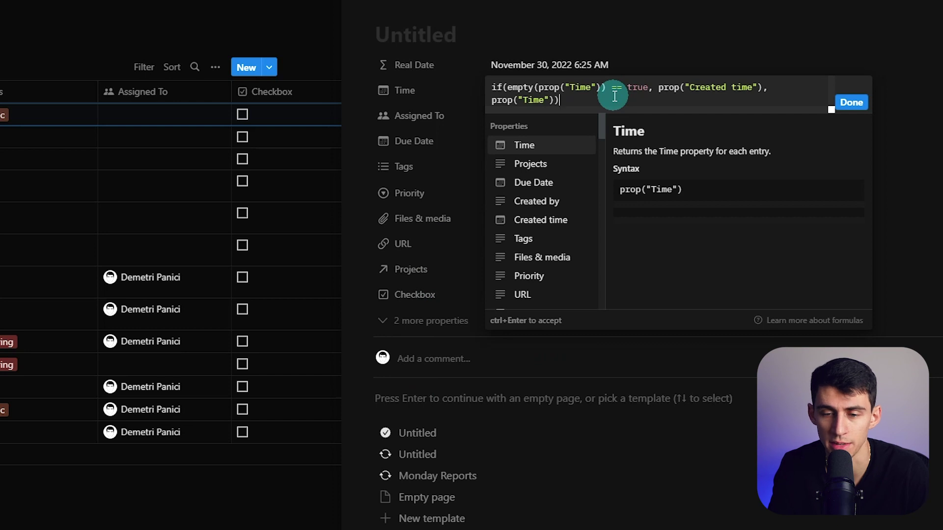
drag(614, 96, 479, 72)
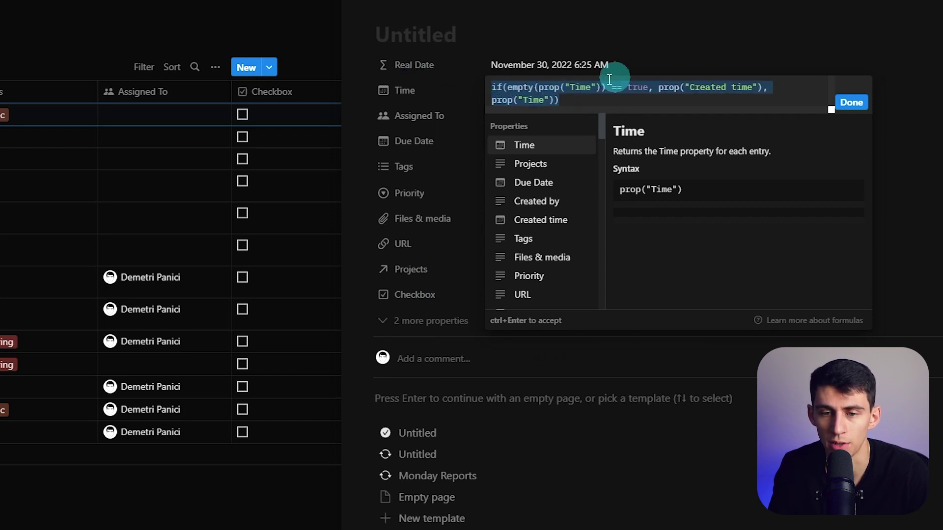
click(849, 102)
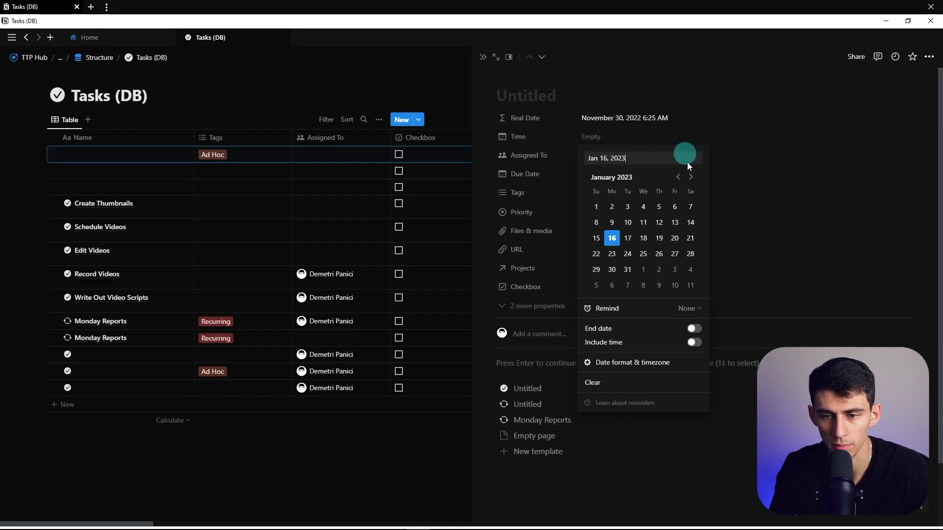
Clear the task's Time date and close the side peek
click(551, 128)
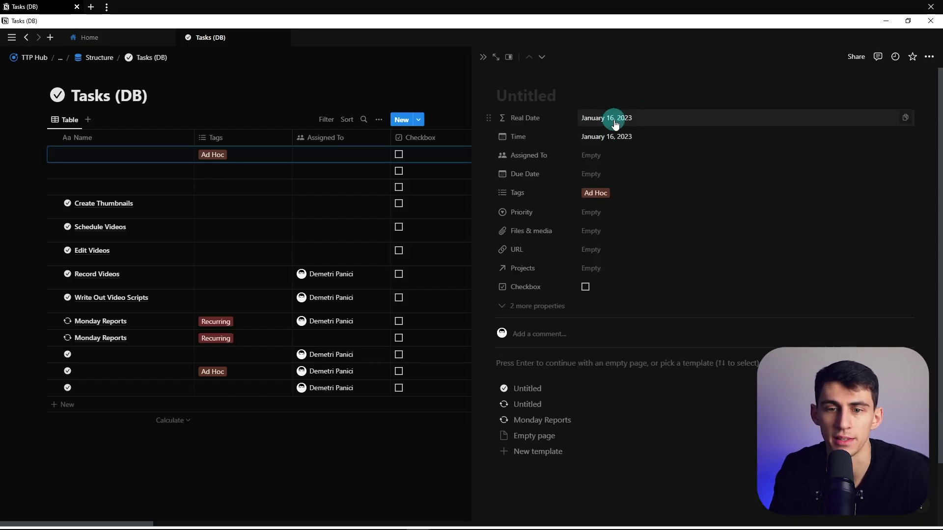
click(614, 137)
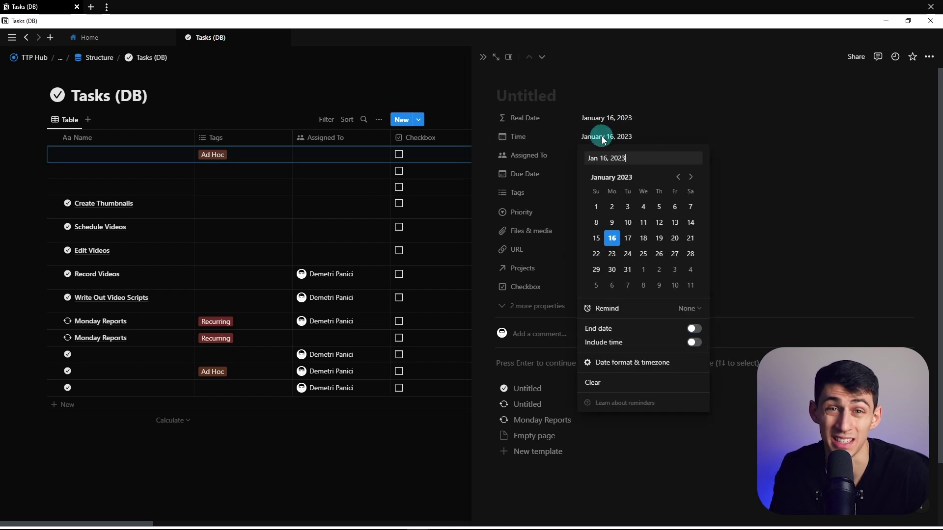
click(642, 384)
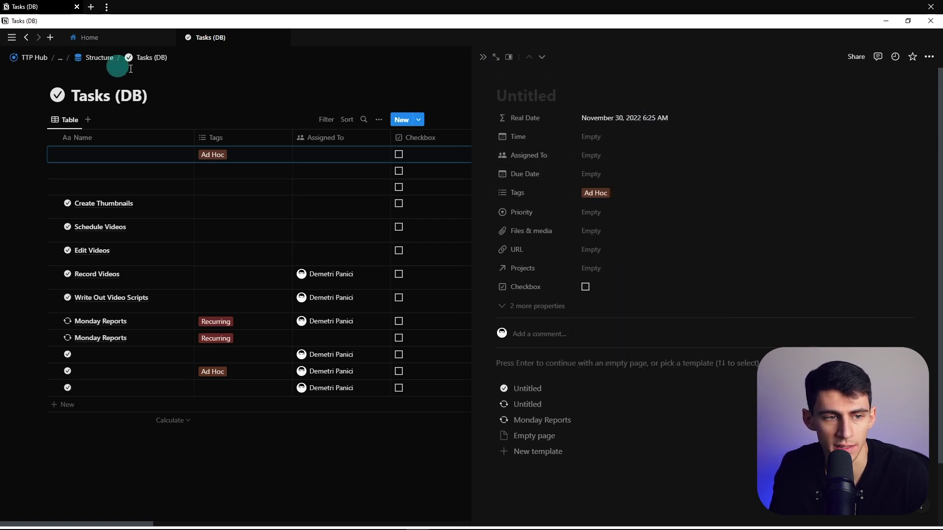
click(345, 96)
Copy a link to the Tasks Table view and return to the Structure page
click(64, 120)
click(66, 120)
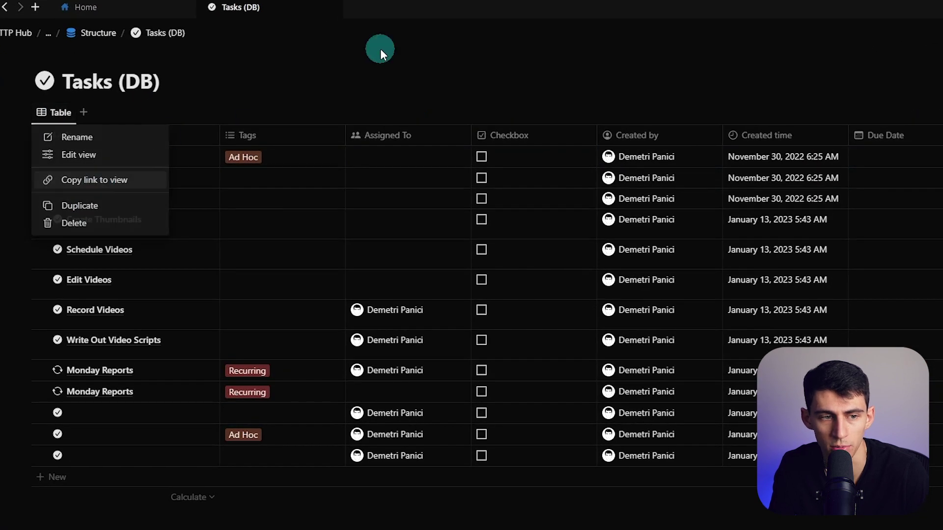
click(380, 48)
click(98, 33)
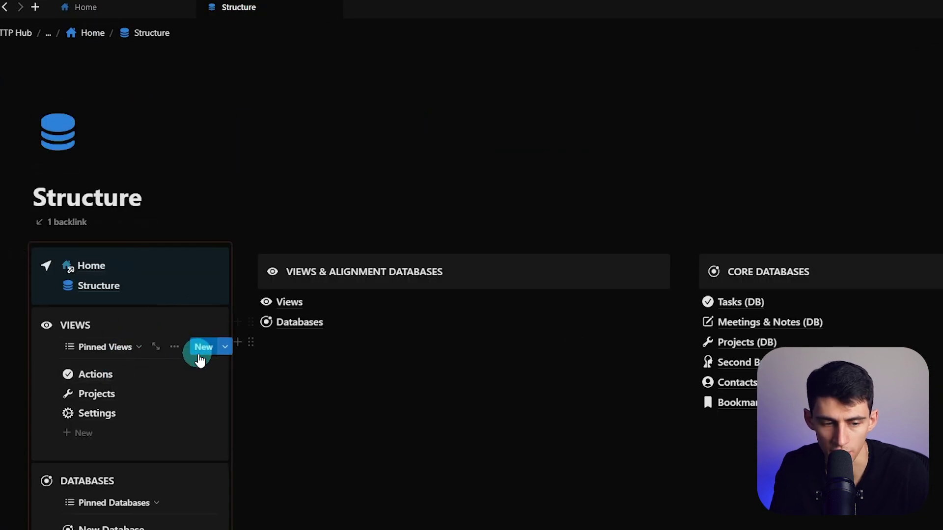
Duplicate the Custom (Desktop) template from the Views template list
click(223, 350)
click(310, 444)
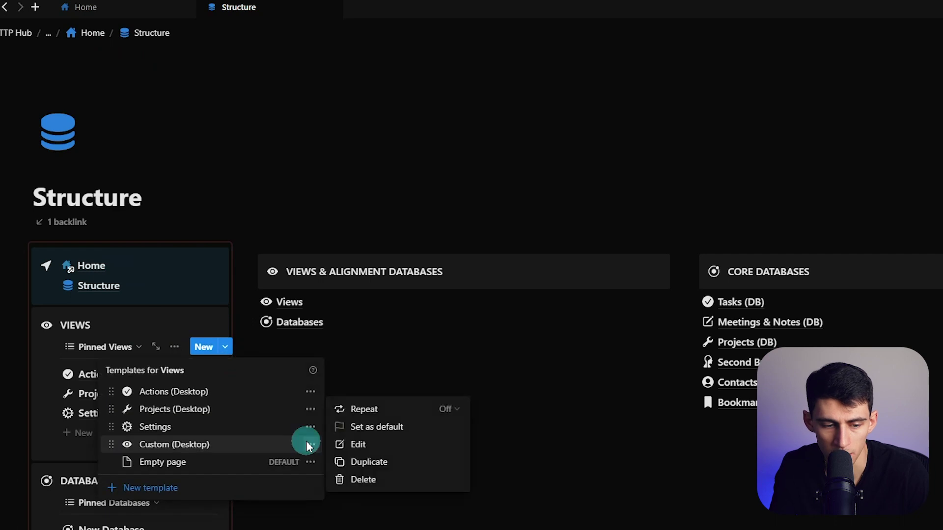
click(310, 445)
click(311, 444)
click(349, 462)
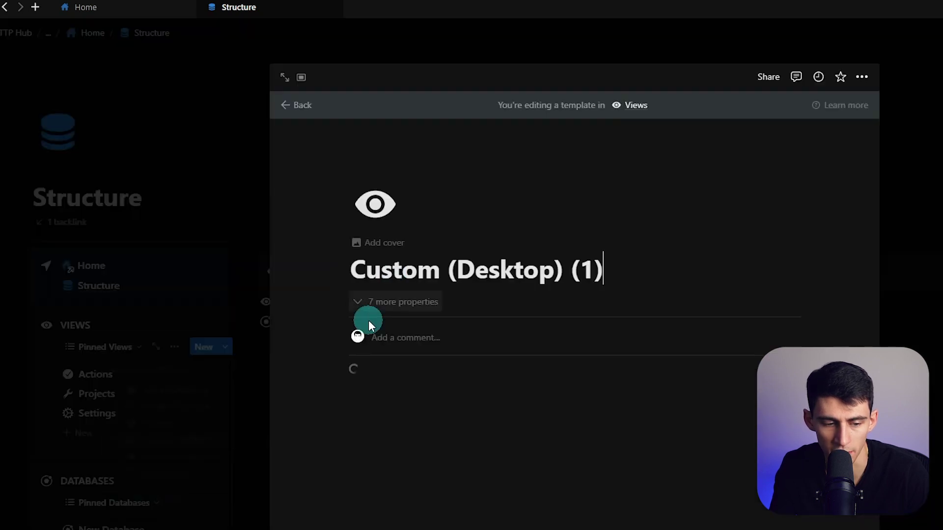
Give the copy an inbox icon and rename it 'Inbox (Desktop)', removing the '(1)'
click(375, 202)
text(inbox)
click(189, 241)
double_click(269, 207)
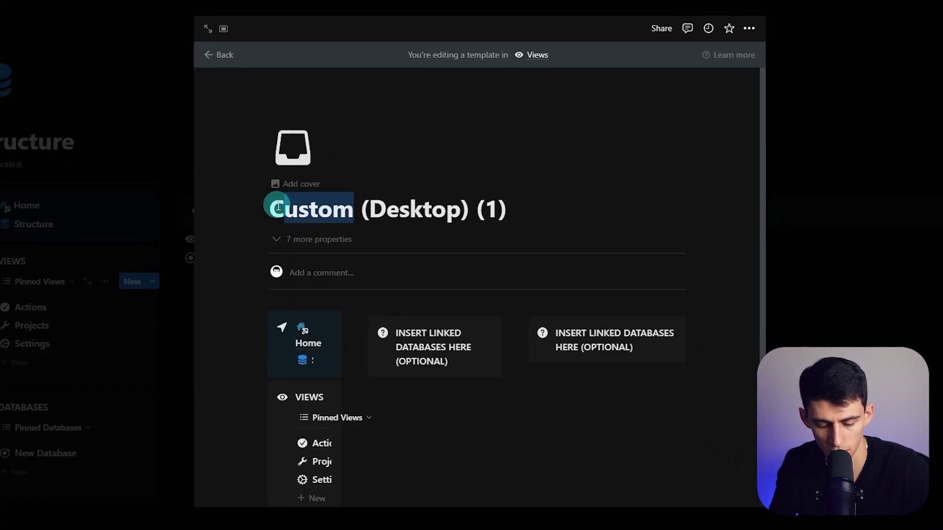
key(BackSpace)
text(Inbox)
key(End)
key(BackSpace)
key(BackSpace)
key(BackSpace)
key(BackSpace)
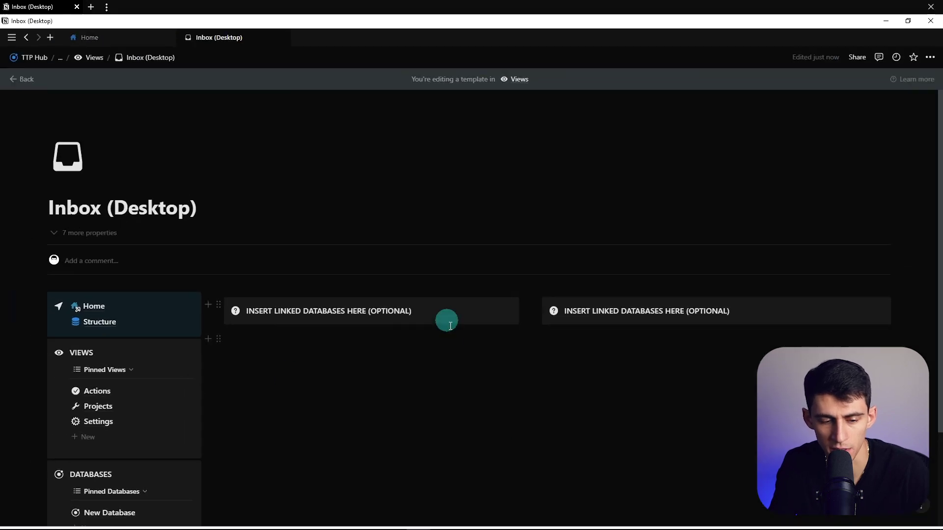
Paste the view link below the first callout as a linked Tasks view copying the Table setup
click(339, 339)
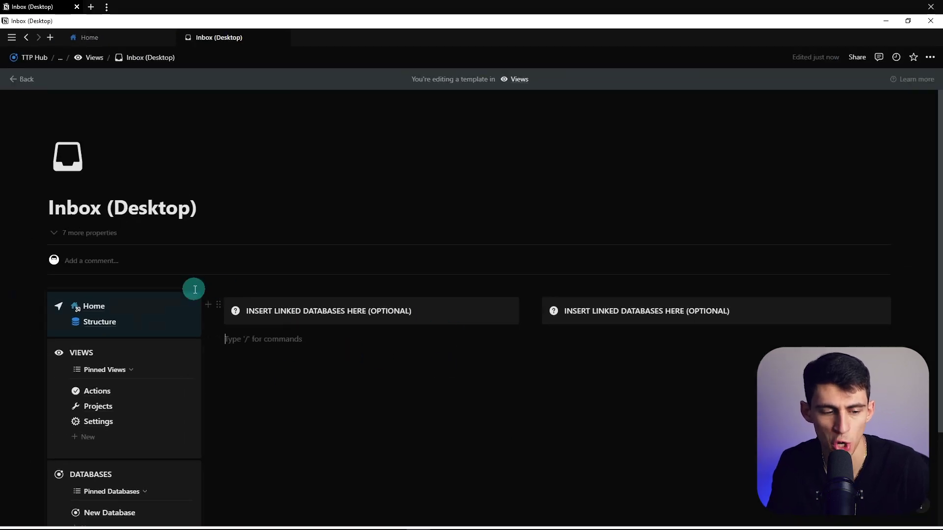
scroll(195, 294, down, 2)
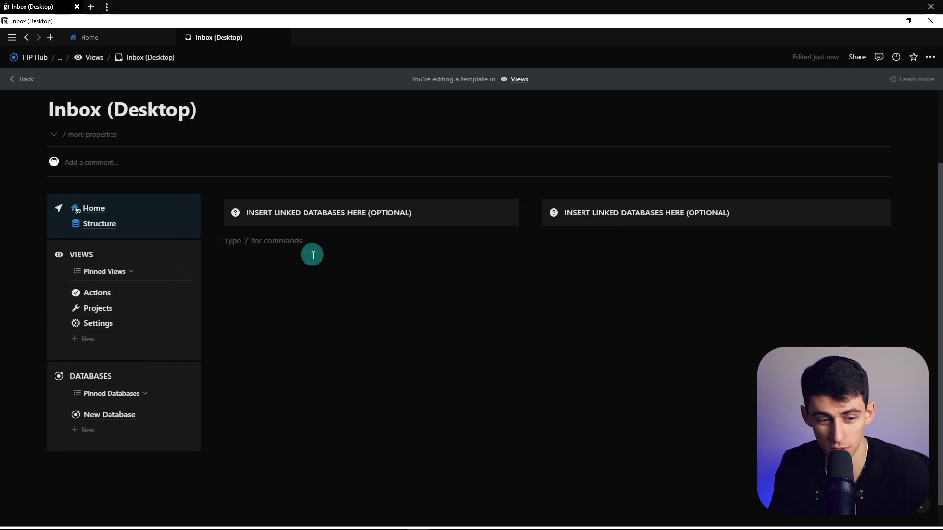
drag(214, 238, 265, 234)
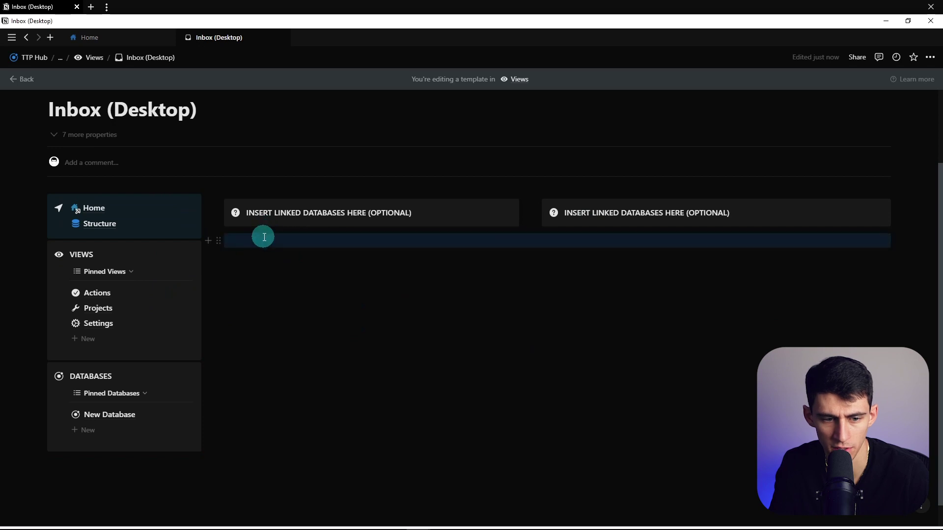
click(270, 239)
key(ctrl+v)
click(680, 259)
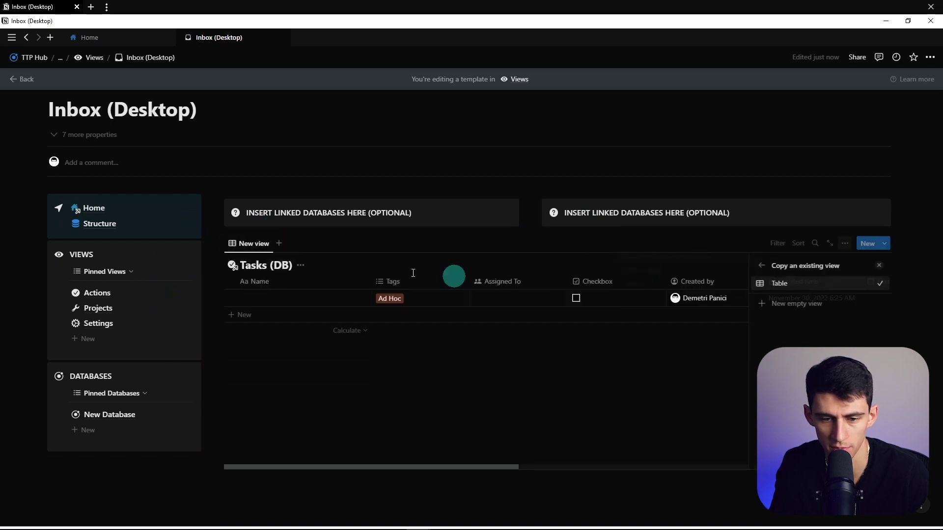
click(781, 283)
click(688, 267)
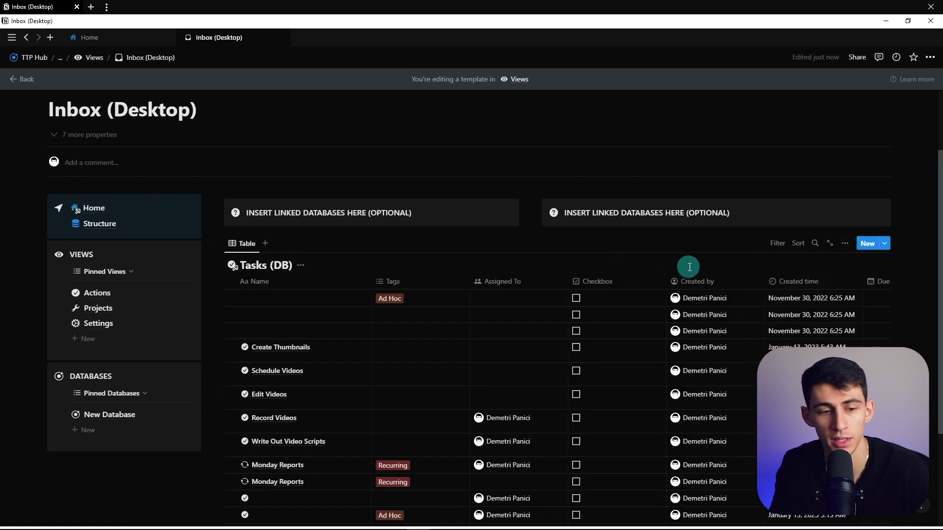
Hide the Tasks (DB) database title and switch the view to a List layout
click(300, 265)
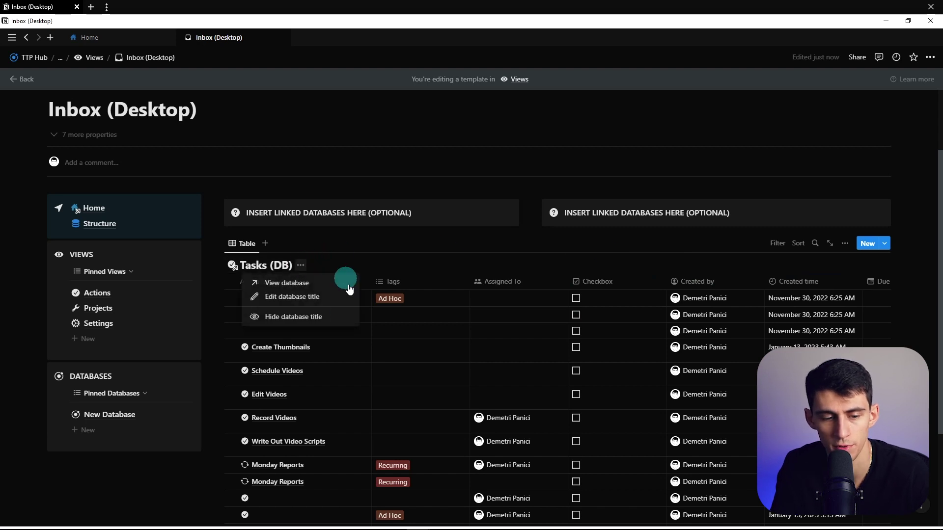
click(296, 317)
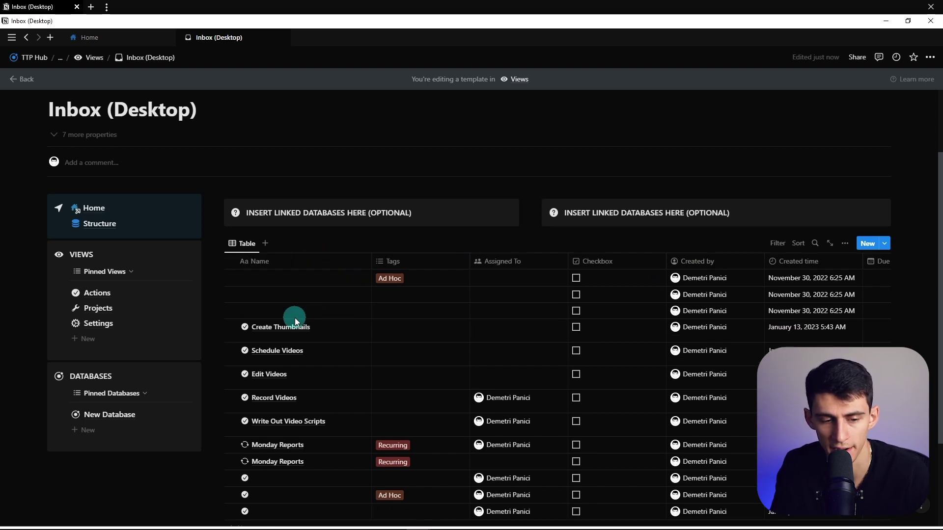
click(844, 243)
click(819, 324)
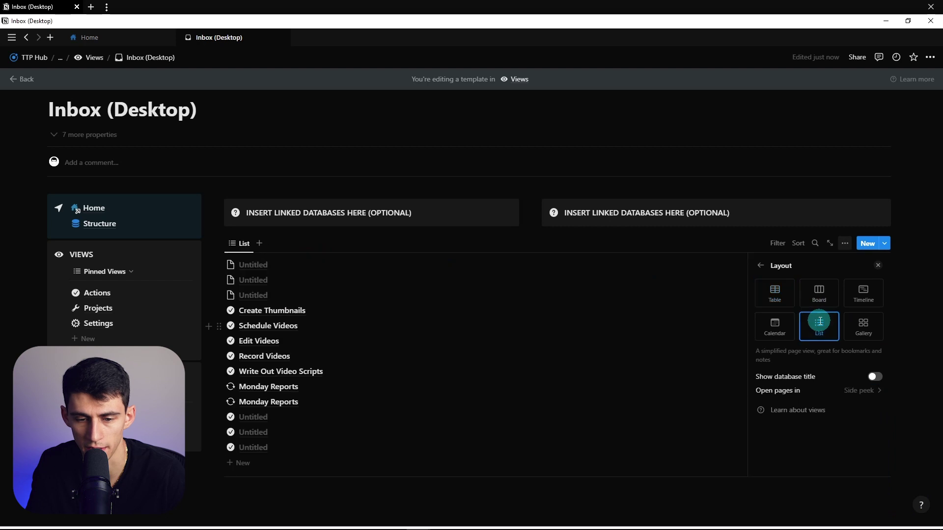
click(878, 265)
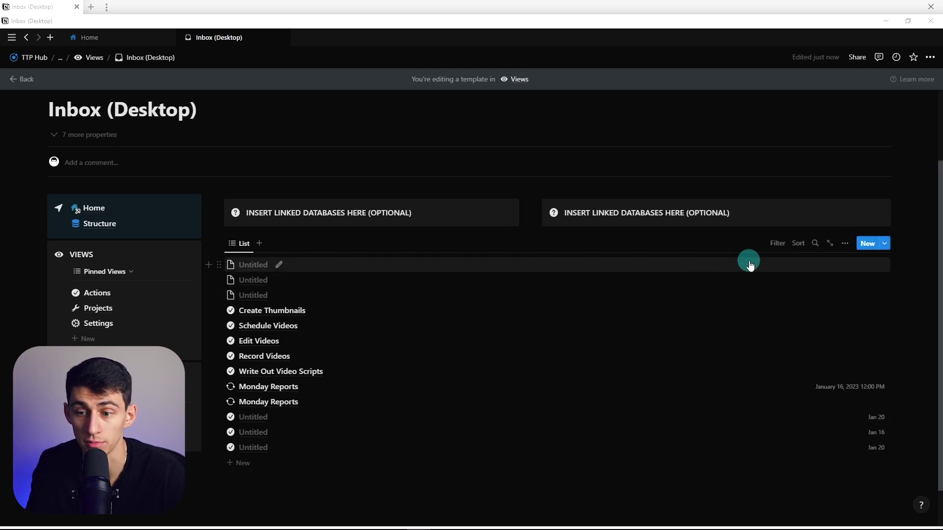
click(773, 245)
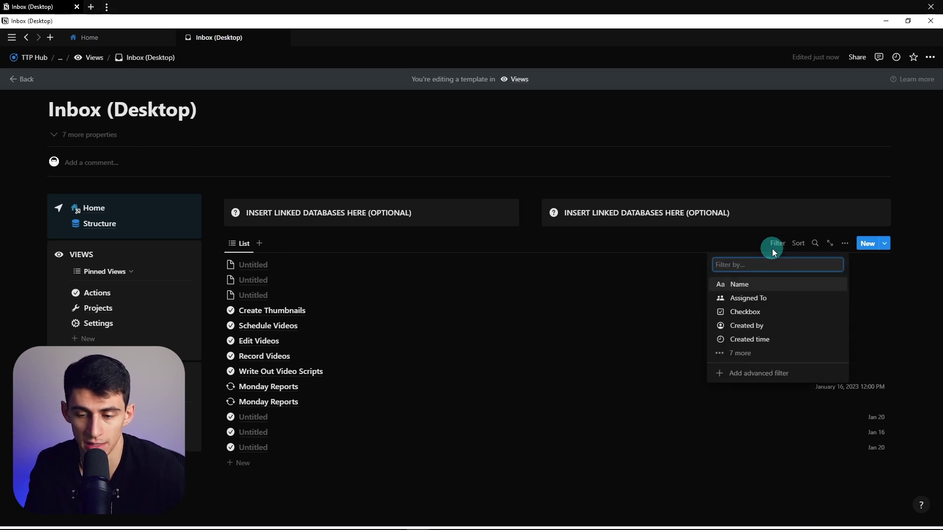
Filter the list to Assigned To is empty and save the filter for everyone
text(as)
key(Return)
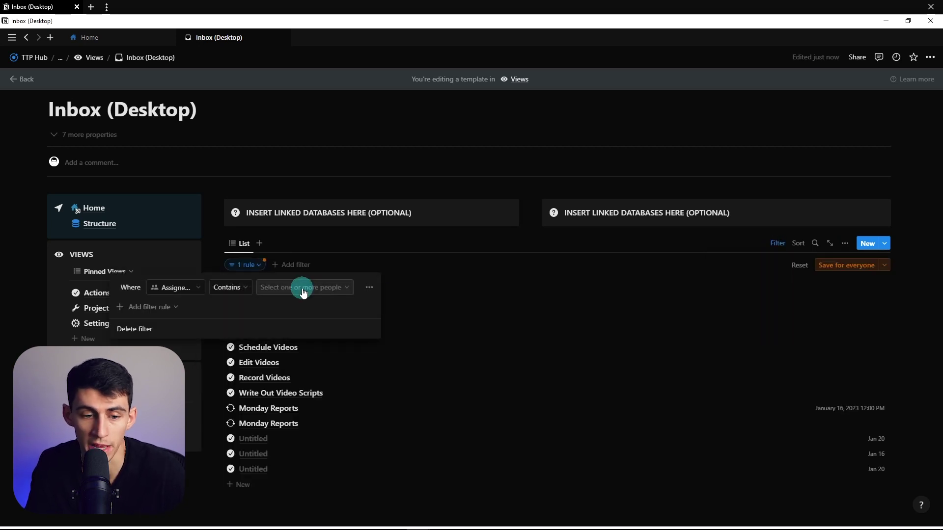
click(303, 289)
click(235, 288)
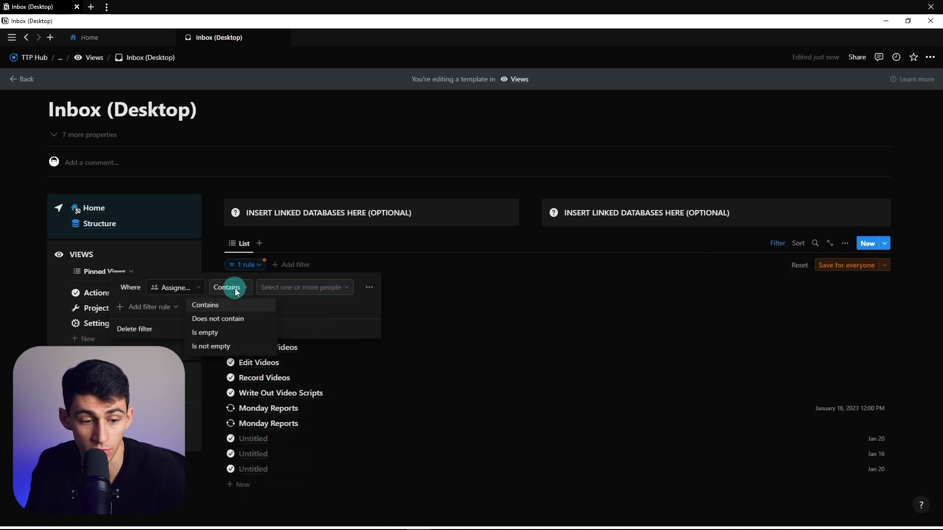
click(220, 332)
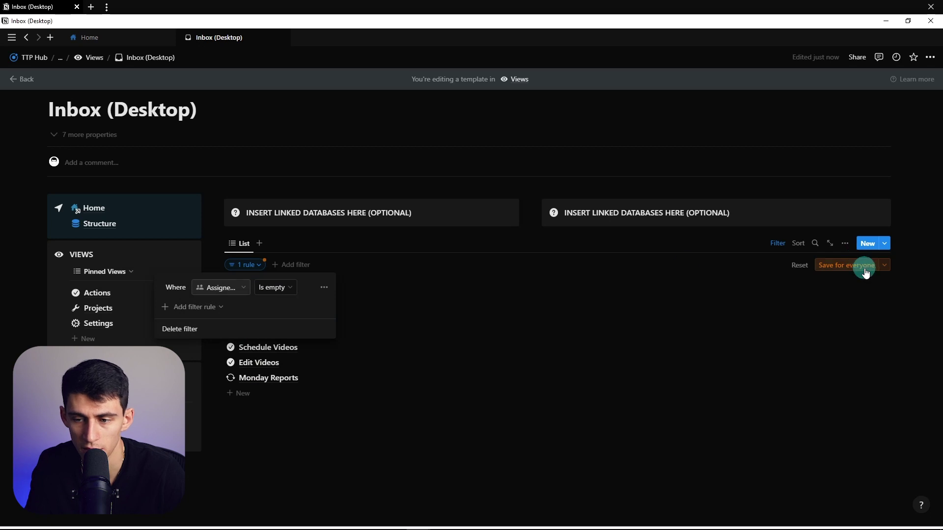
click(845, 265)
Select and delete the three Untitled entries from the list
drag(830, 293, 754, 311)
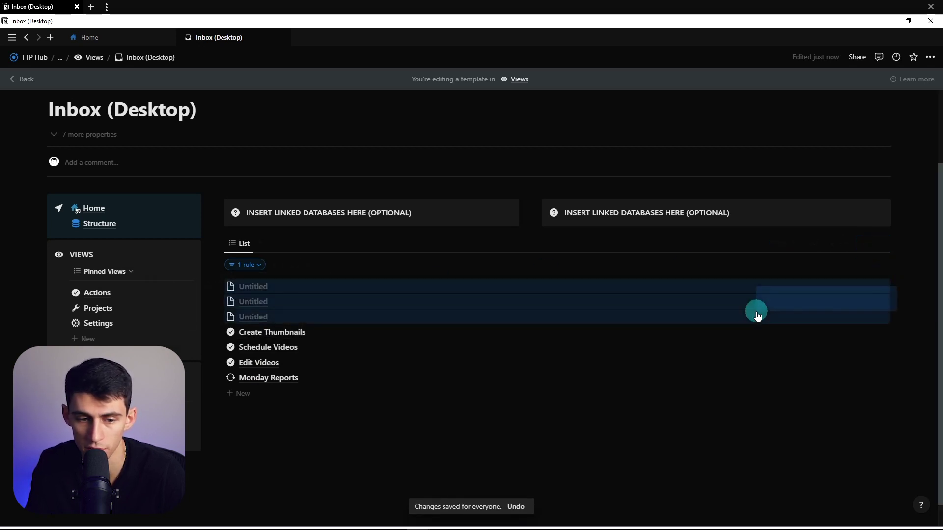
key(Delete)
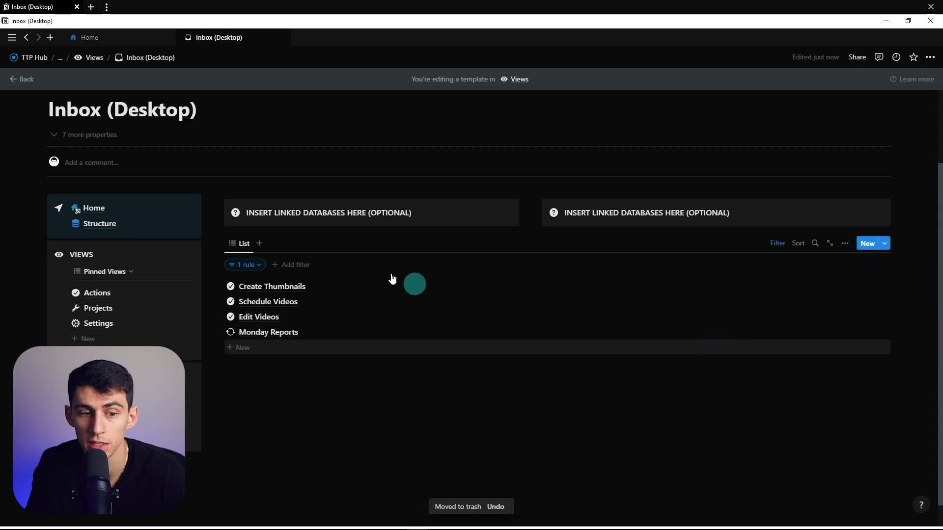
drag(217, 239, 825, 277)
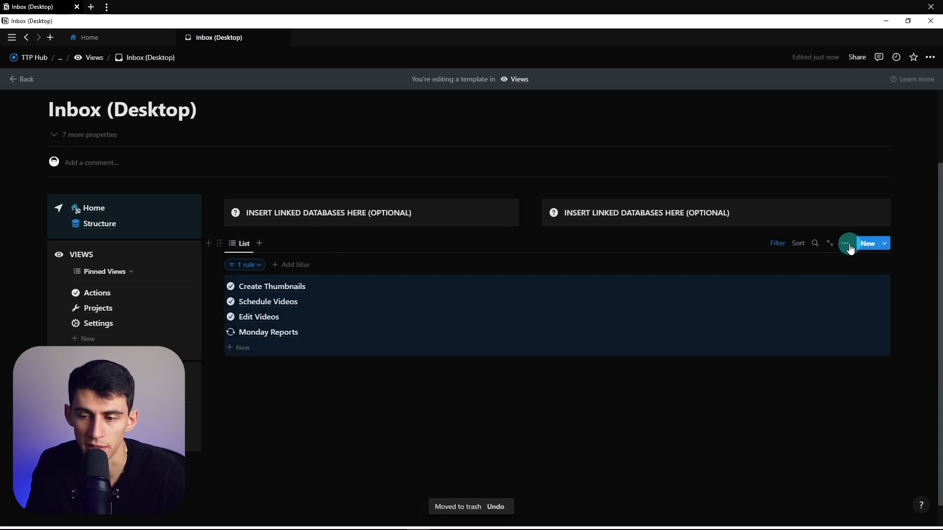
Show the Checkbox property on the inbox list rows
click(845, 244)
click(837, 336)
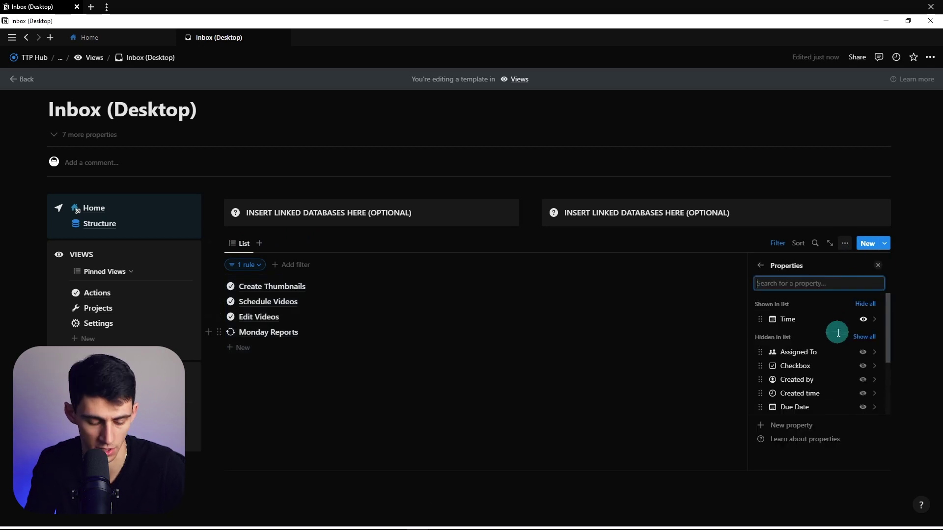
text(check)
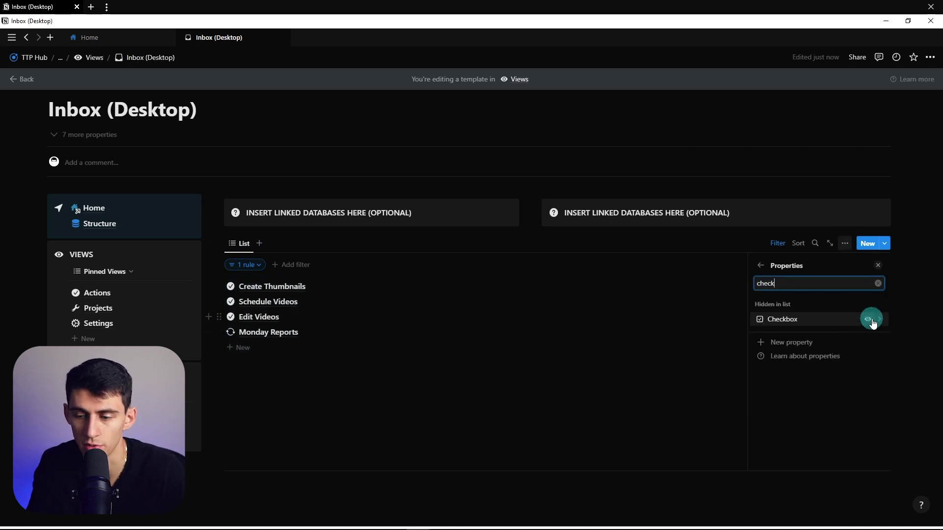
click(869, 320)
click(277, 276)
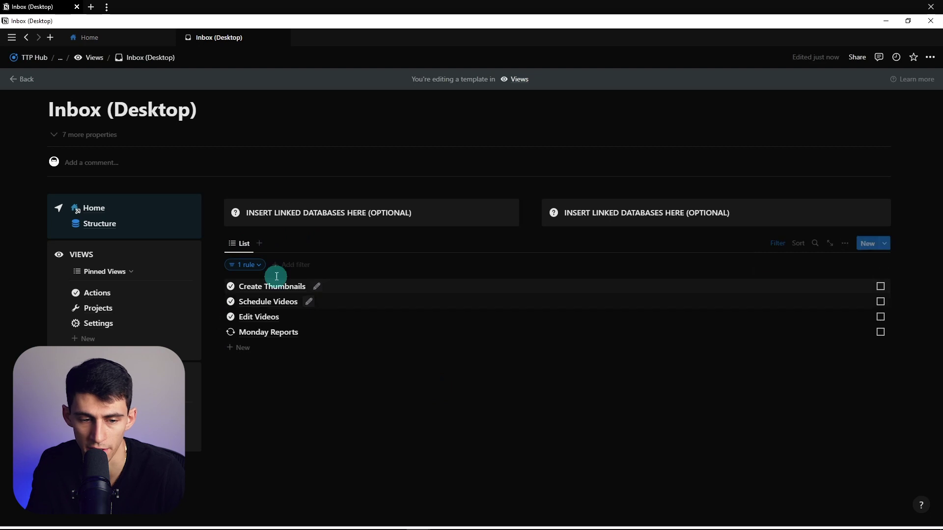
Add a second filter rule: Checkbox is unchecked
click(248, 265)
click(206, 307)
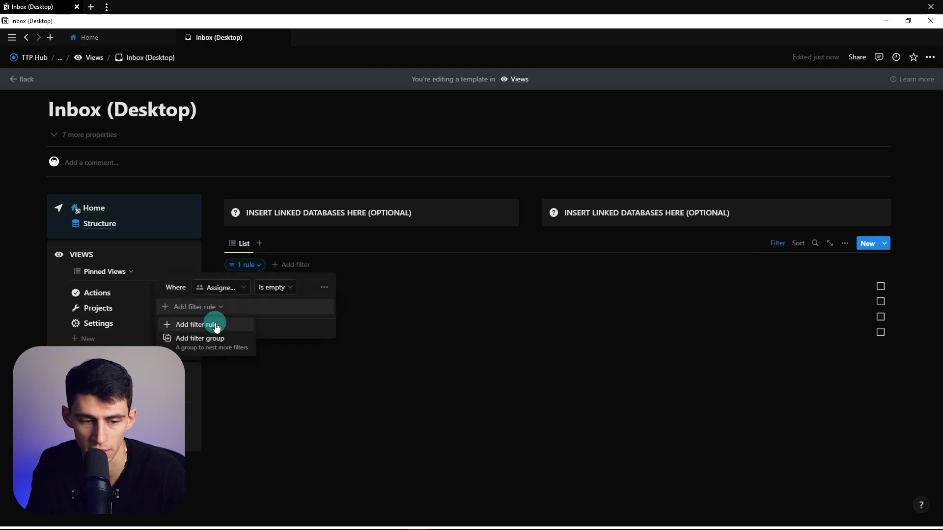
click(216, 325)
click(218, 308)
text(che)
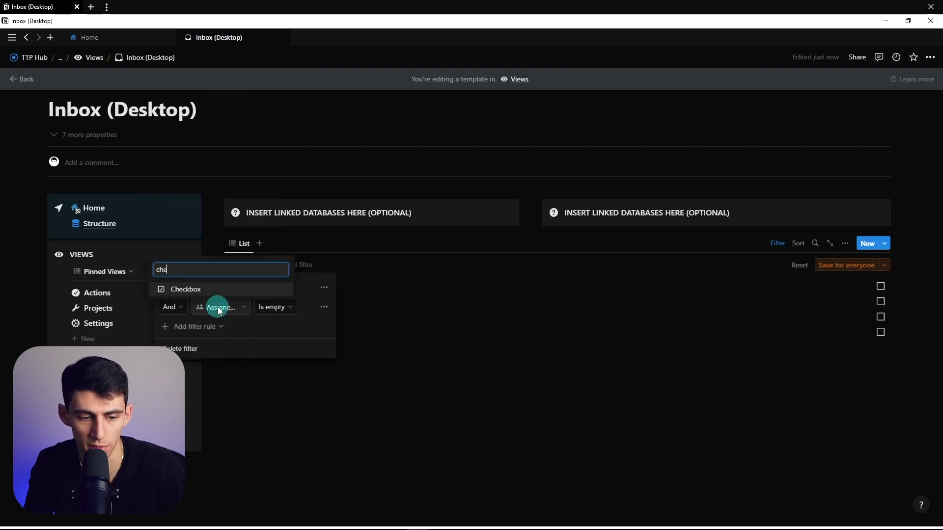
text(ck)
key(Return)
click(269, 307)
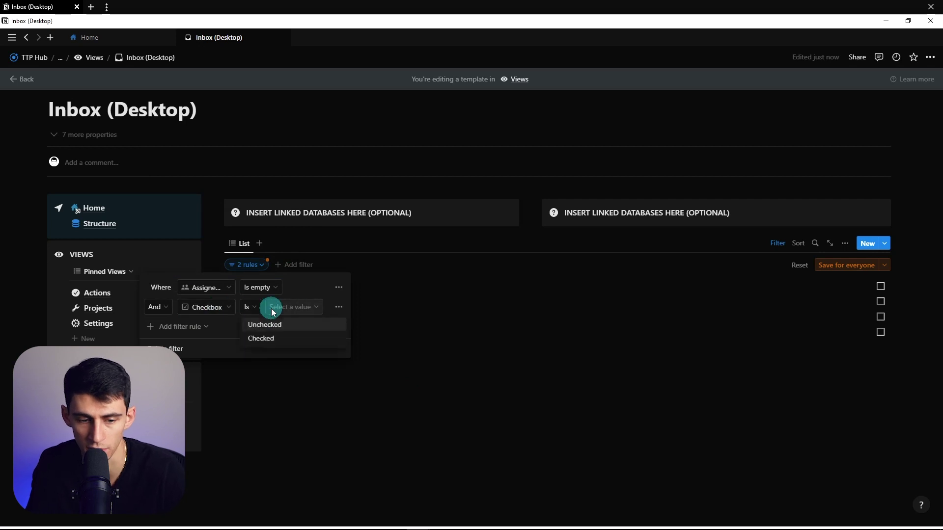
click(265, 324)
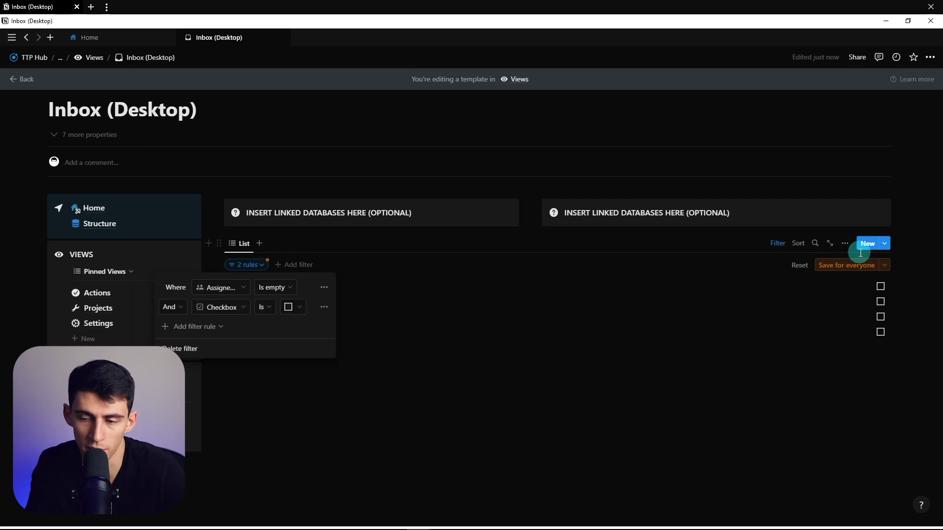
Add a third rule requiring Time to be empty and save the filters for everyone
click(203, 327)
click(502, 293)
click(209, 328)
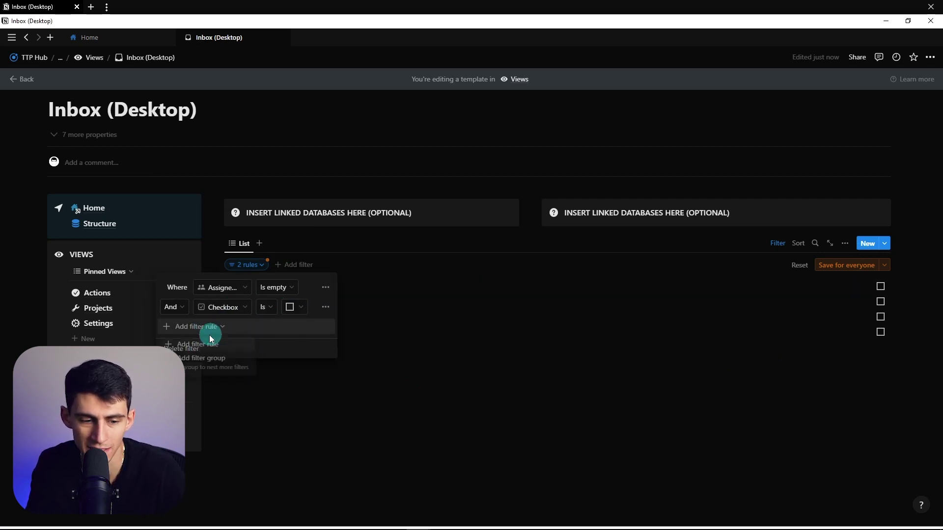
click(196, 347)
click(232, 327)
text(time)
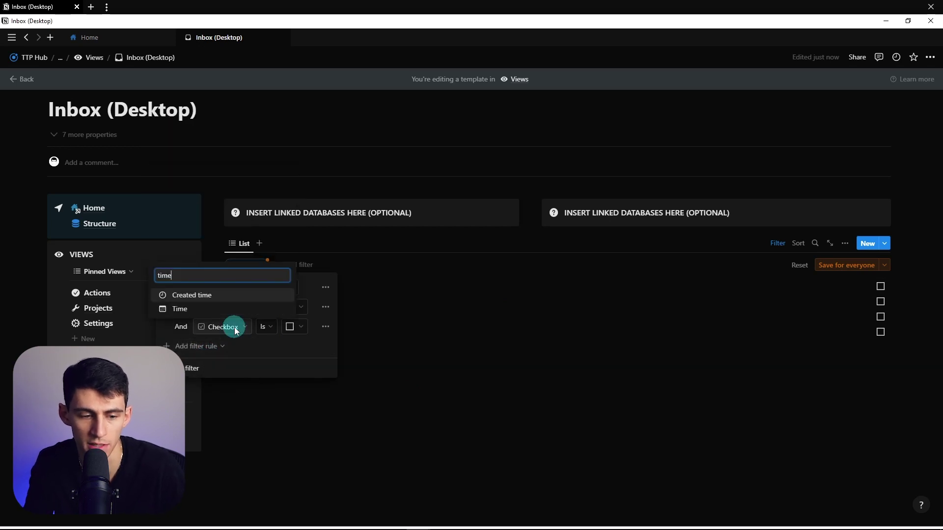
key(Down)
key(Return)
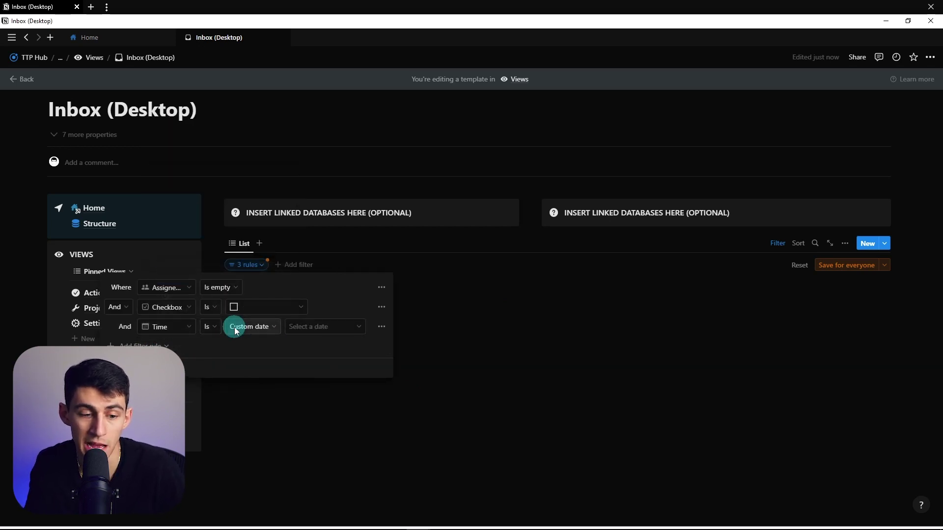
click(265, 326)
click(204, 423)
click(830, 266)
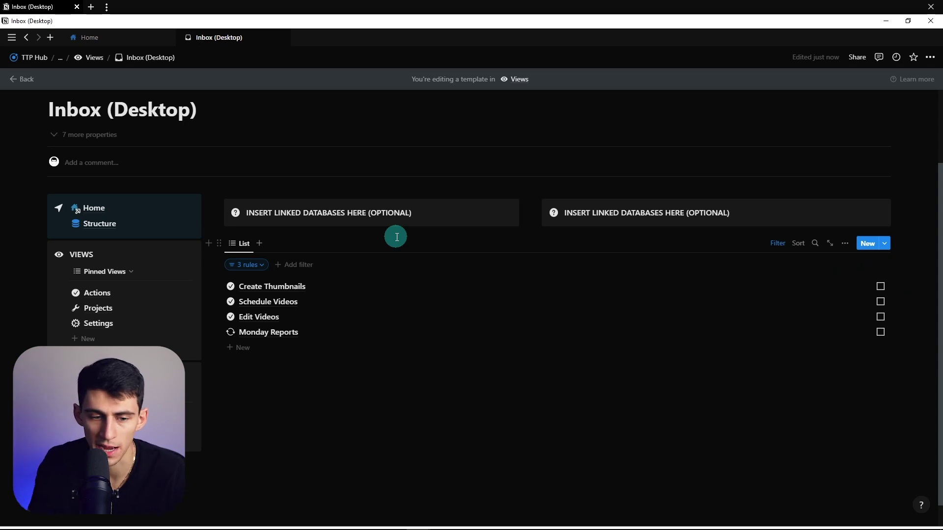
Show the Assigned To property on the inbox list rows
click(846, 246)
click(825, 332)
click(820, 287)
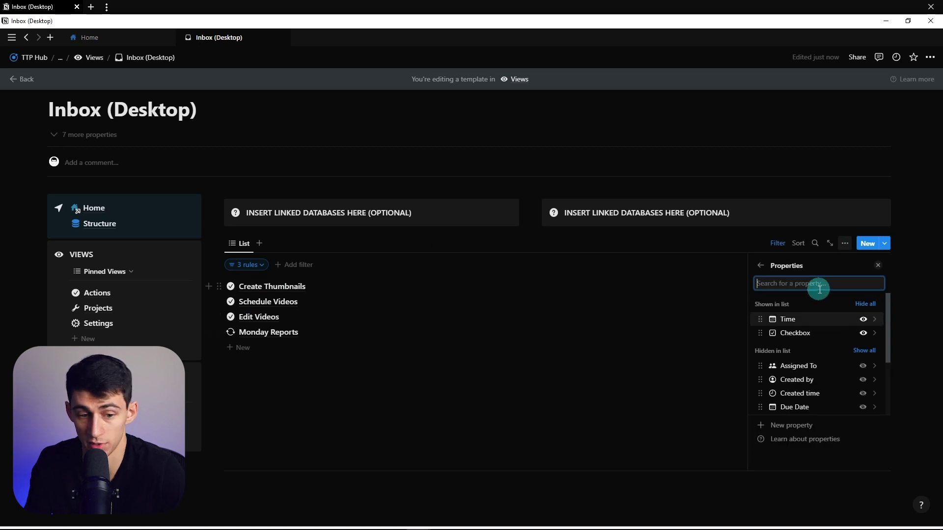
text(as)
click(863, 316)
click(597, 434)
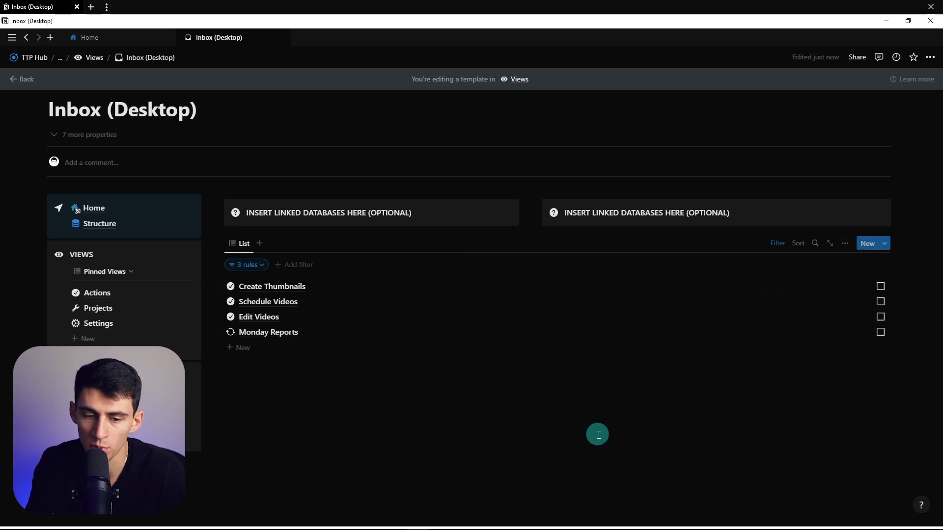
Try assigning a person to Create Thumbnails, then remove the assignee again
click(316, 288)
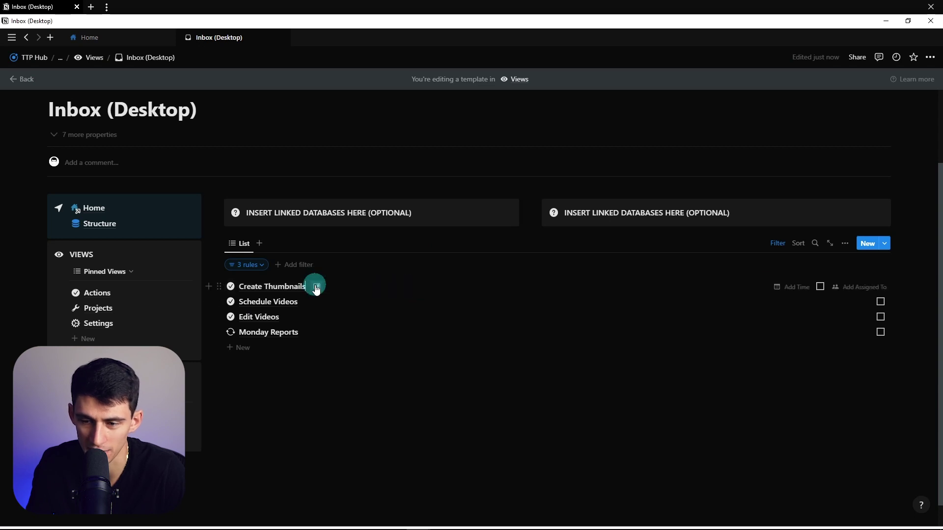
click(784, 287)
click(737, 279)
click(844, 243)
click(884, 315)
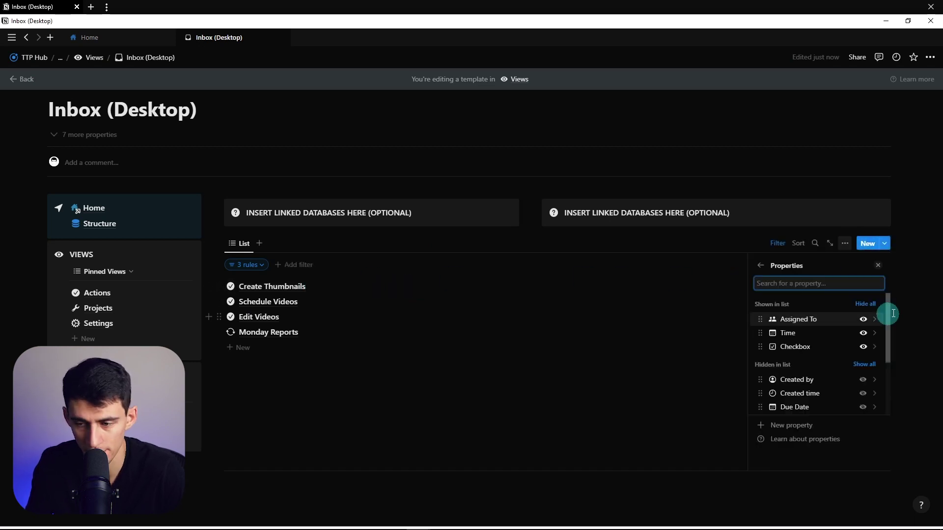
click(905, 308)
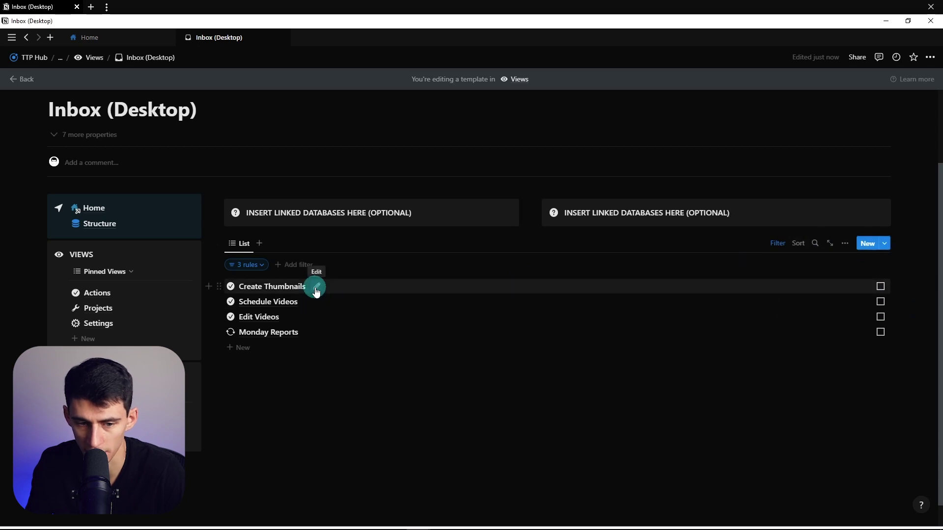
click(780, 282)
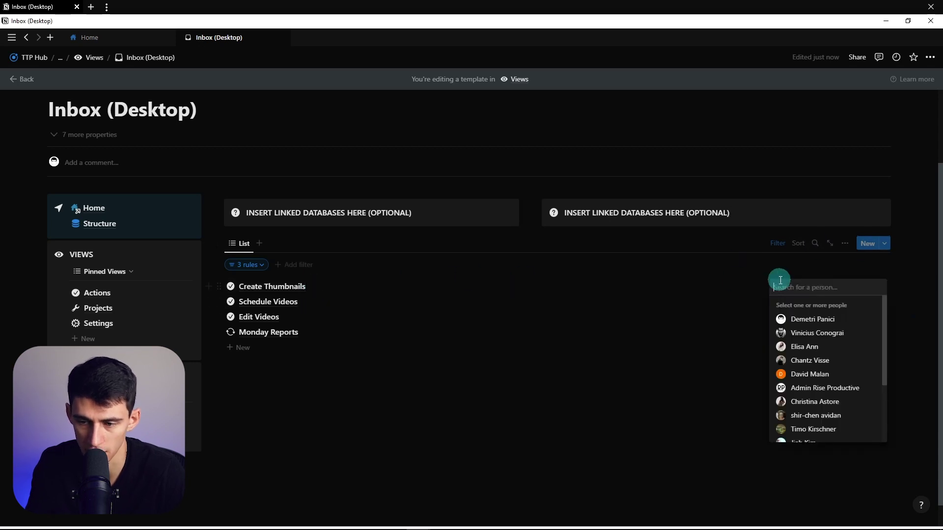
click(789, 318)
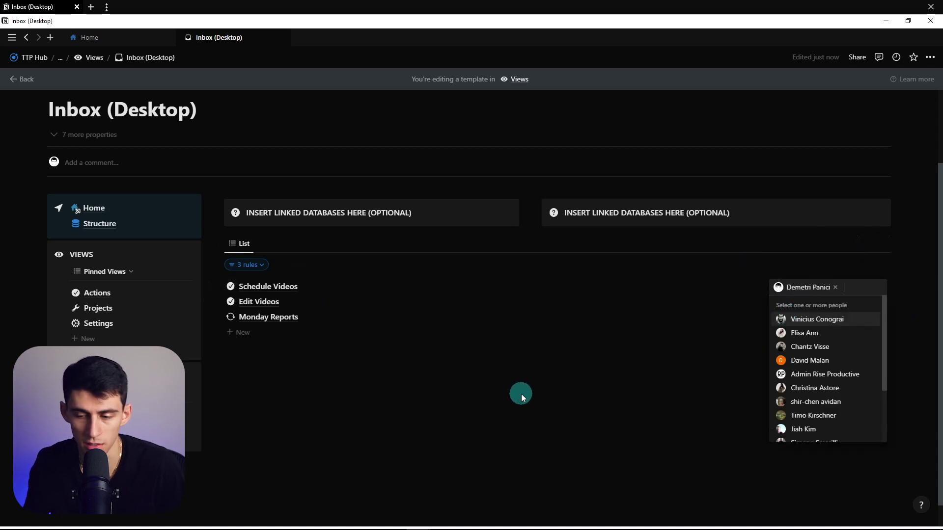
click(835, 287)
click(564, 392)
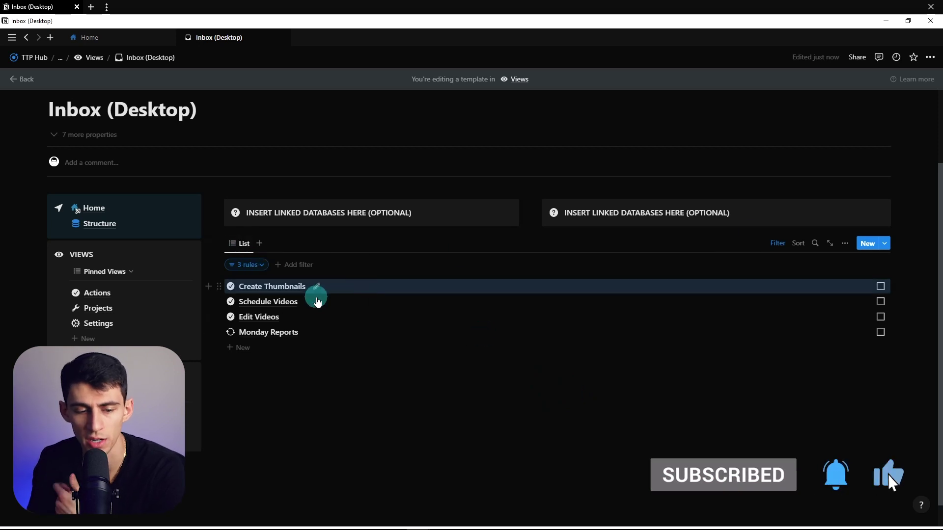
Give Create Thumbnails a January 16 Time so it drops out, then undo it
click(316, 286)
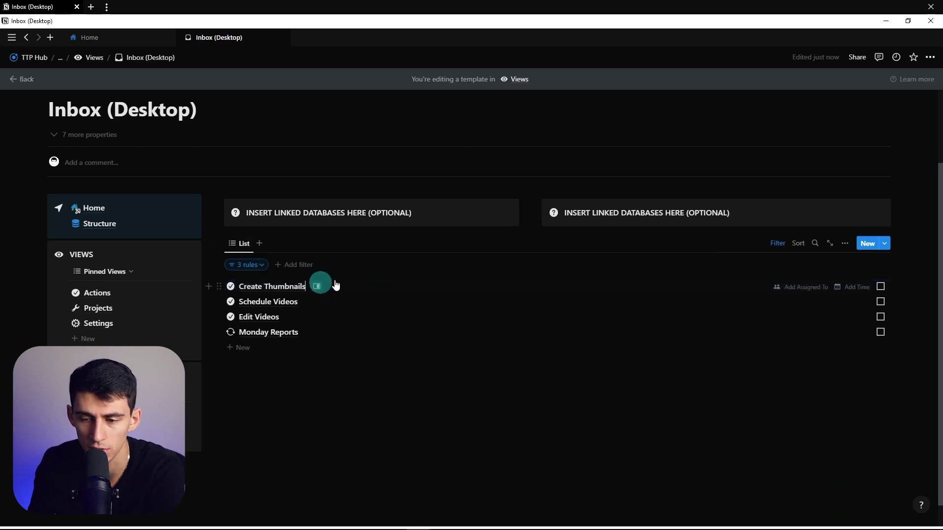
click(848, 285)
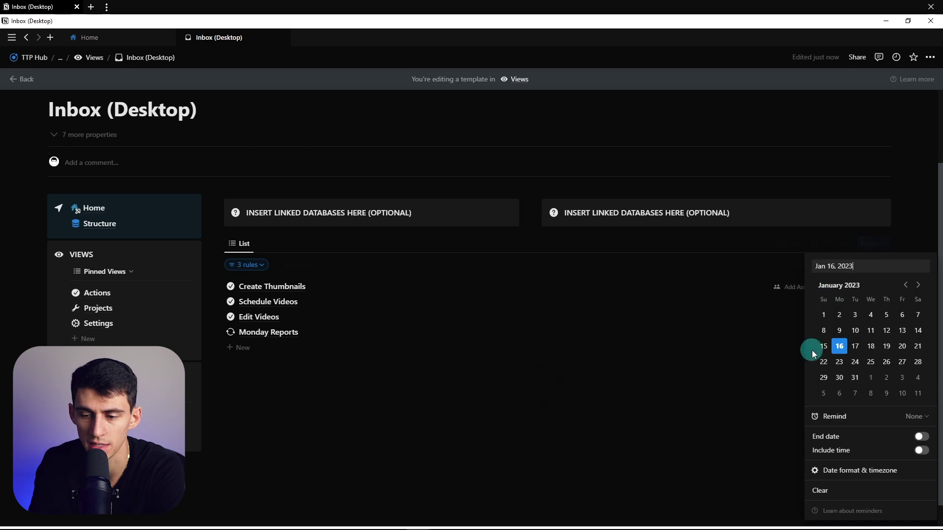
click(838, 347)
click(514, 402)
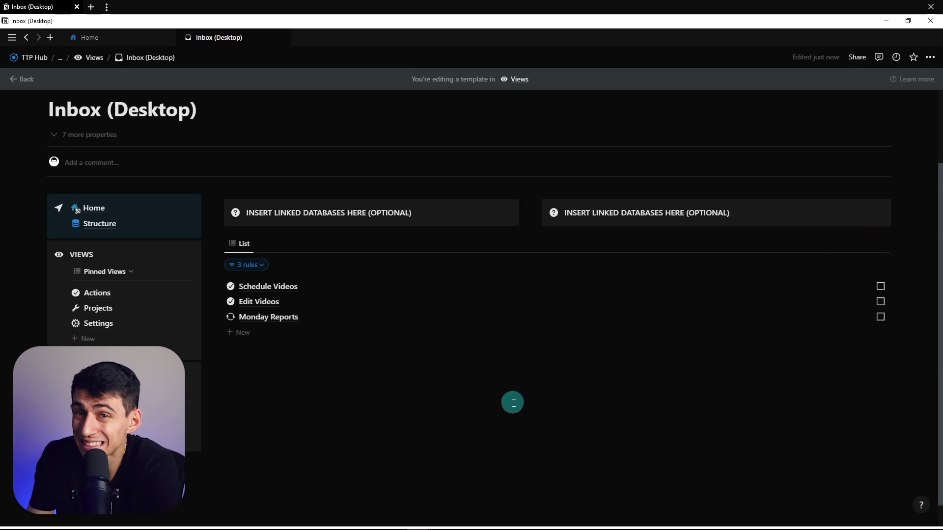
key(ctrl+z)
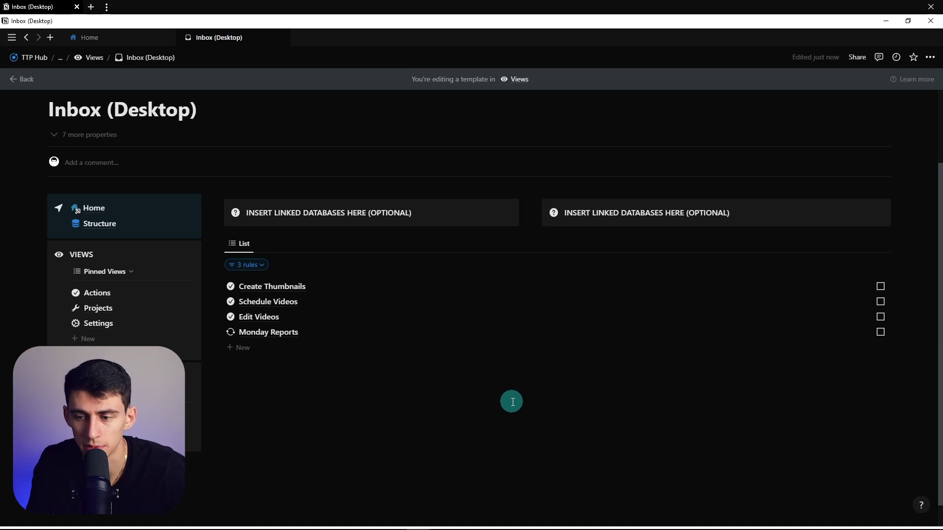
Remove the Checkbox rule and combine the remaining filter rules with Or
click(247, 266)
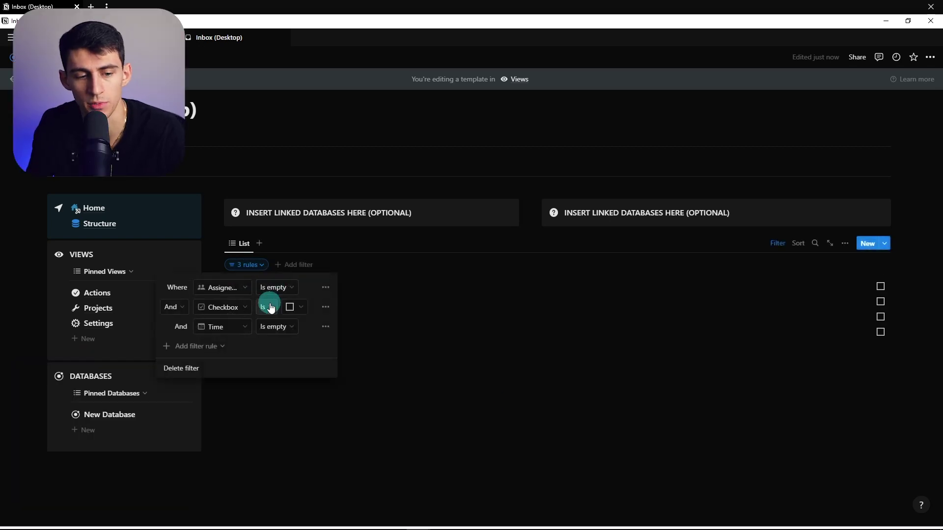
click(208, 289)
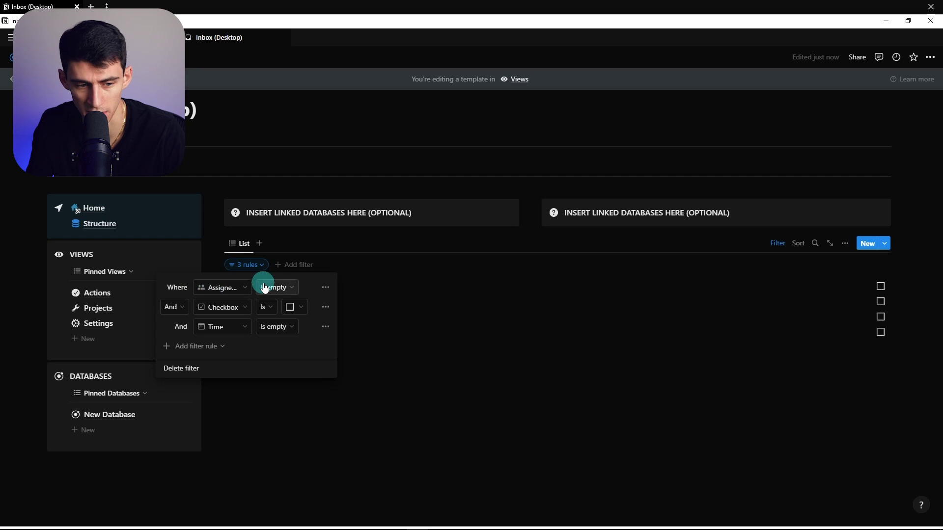
click(181, 309)
click(181, 349)
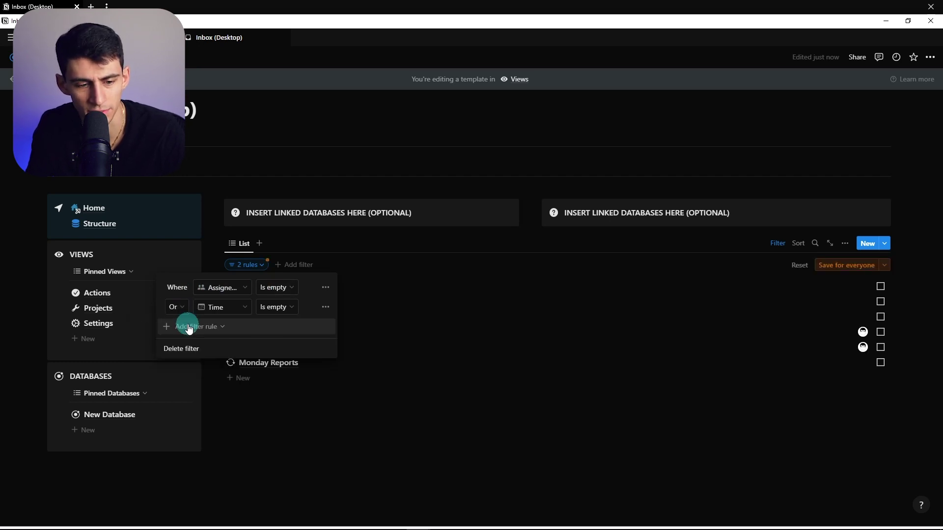
Turn the Assignee rule into a group joined by Or with a Time rule
click(325, 287)
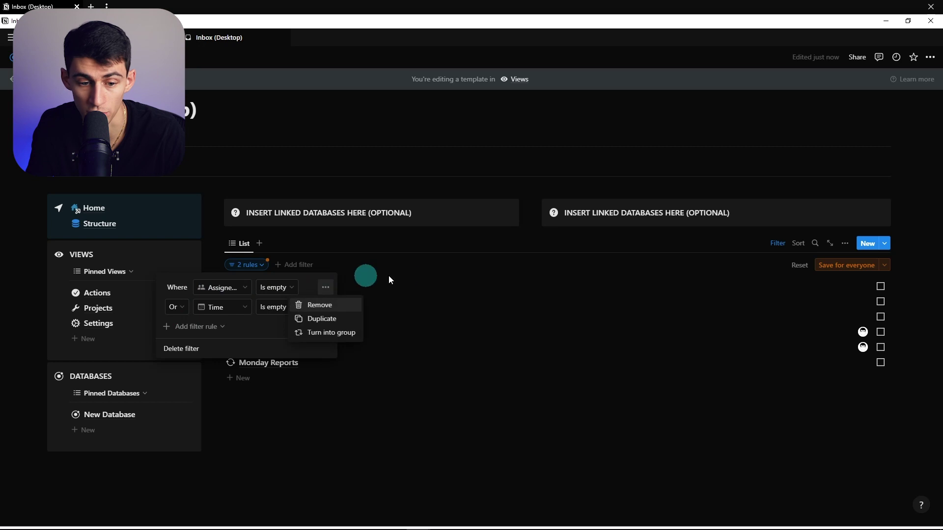
click(324, 339)
click(191, 310)
click(190, 326)
click(181, 312)
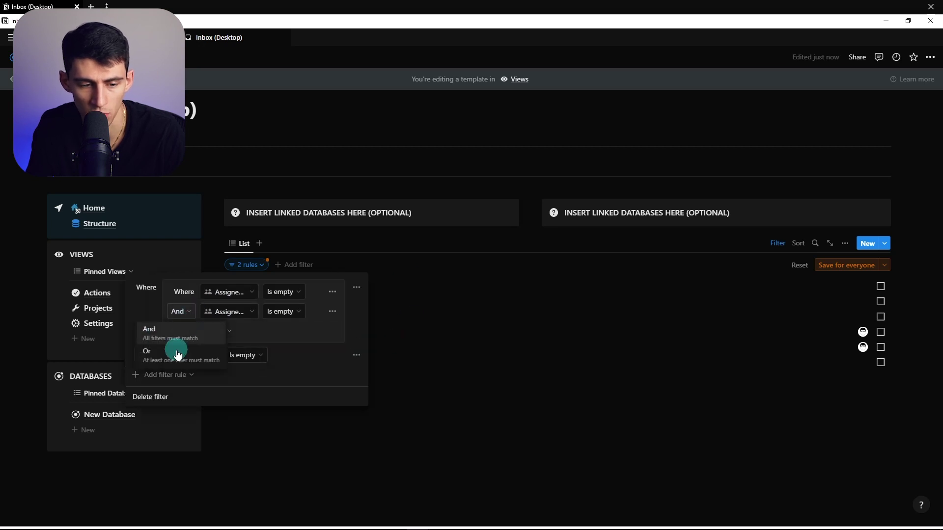
click(178, 353)
click(229, 311)
text(time)
click(186, 295)
Add an And rule for unchecked Checkbox outside the group and save for everyone
click(142, 355)
click(128, 369)
click(202, 359)
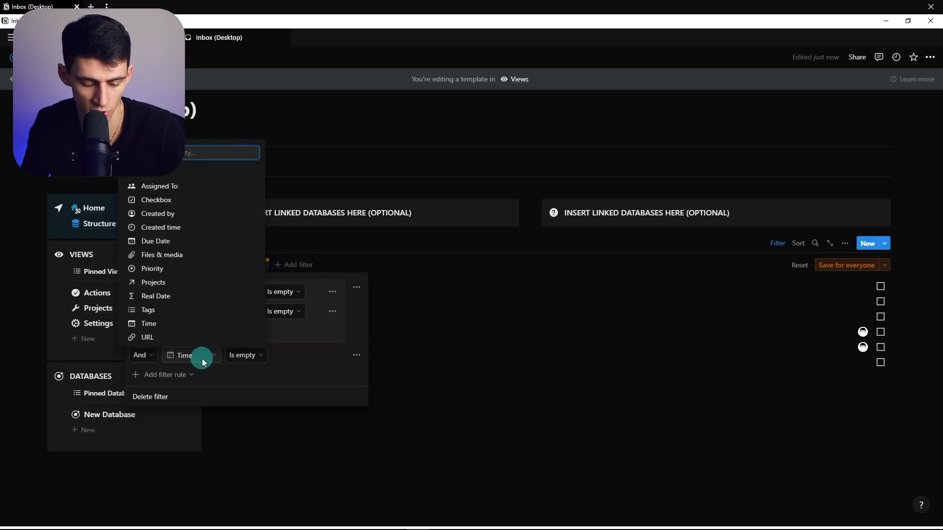
text(check)
key(Return)
click(295, 363)
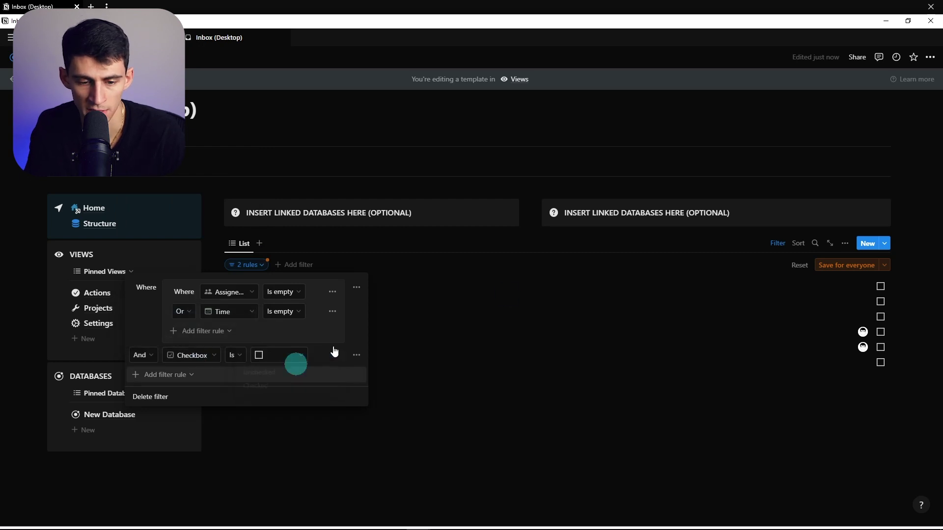
click(865, 265)
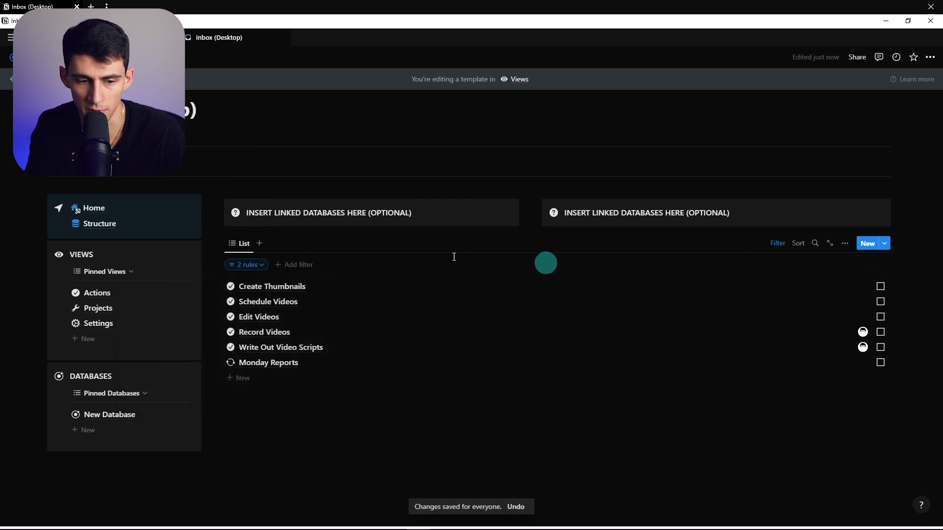
click(243, 265)
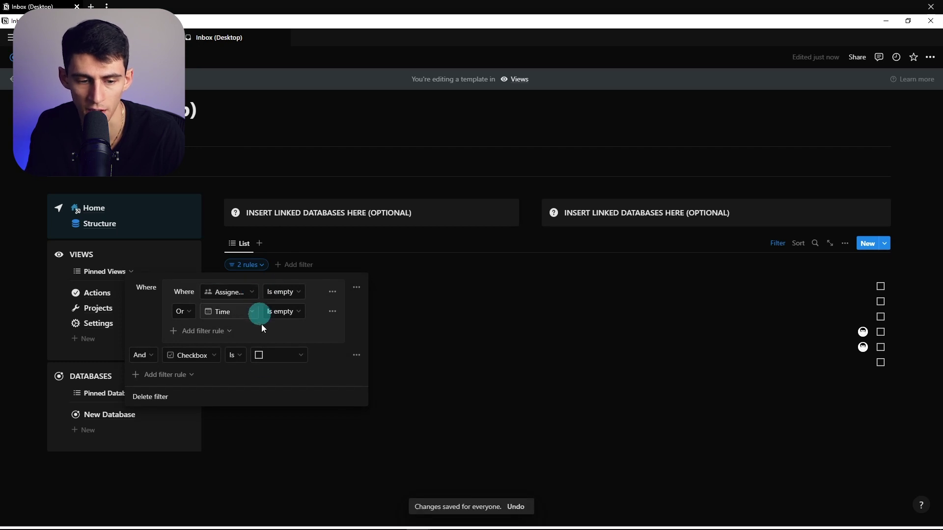
Tick Create Thumbnails then undo it, and date Record Videos January 16 so it drops out
click(645, 471)
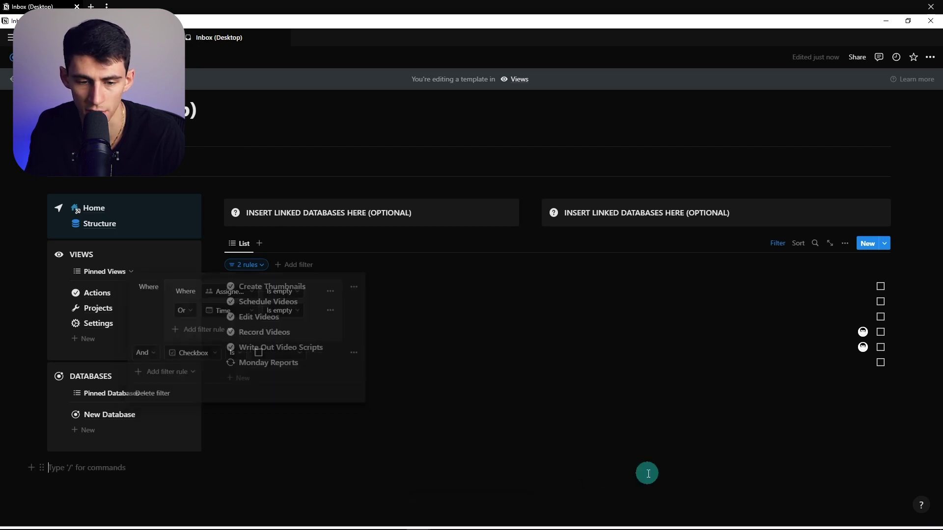
click(880, 286)
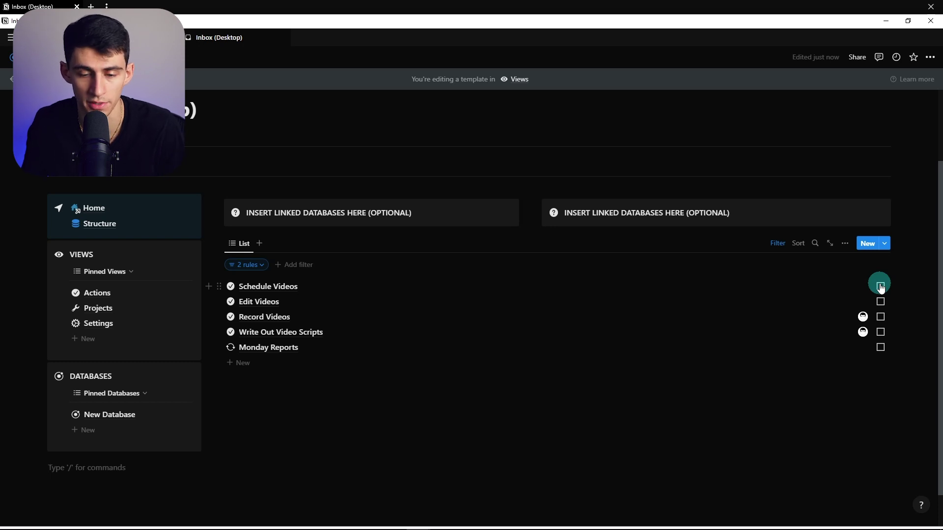
key(ctrl+z)
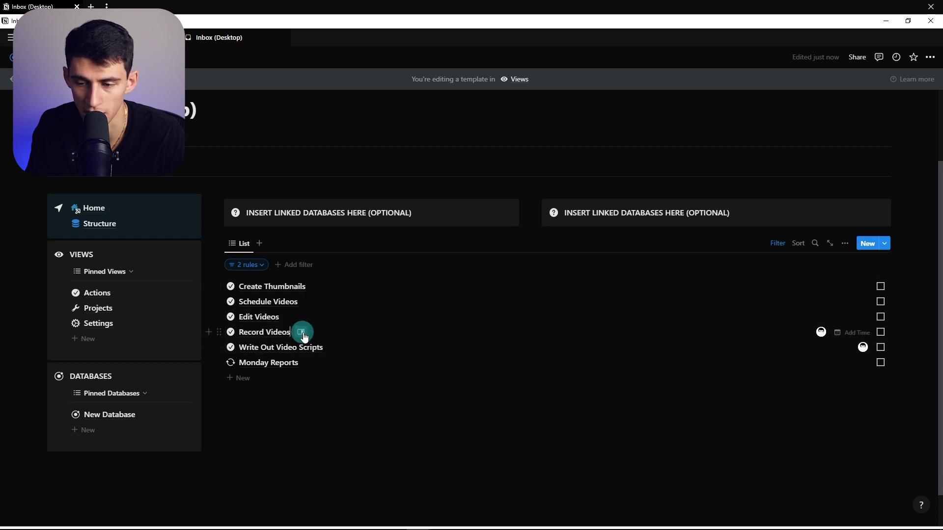
click(858, 345)
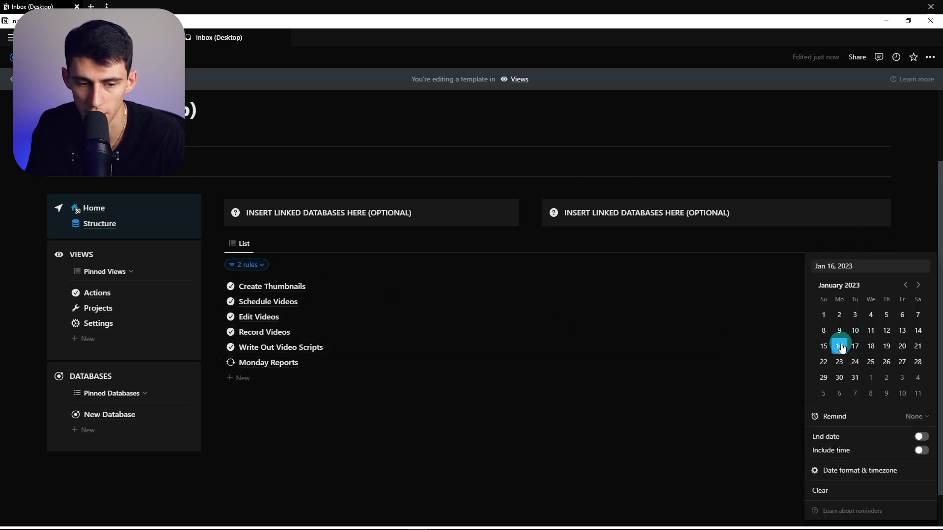
click(454, 433)
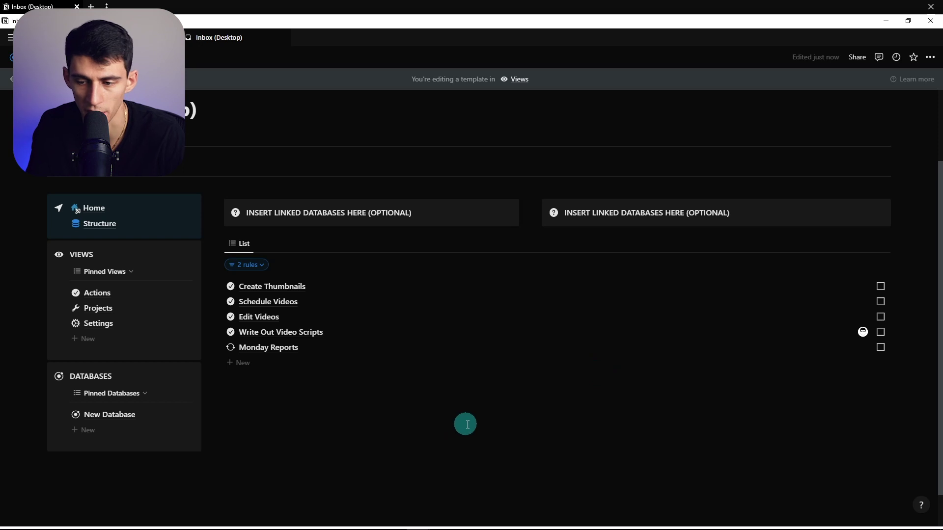
Duplicate the List view as a new view named 'Table' with Table layout
click(235, 244)
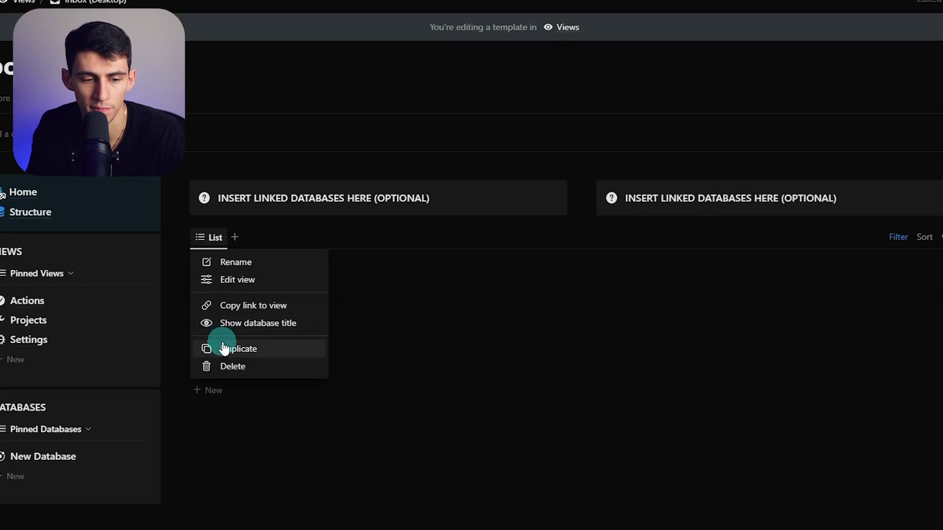
click(224, 348)
text(Table)
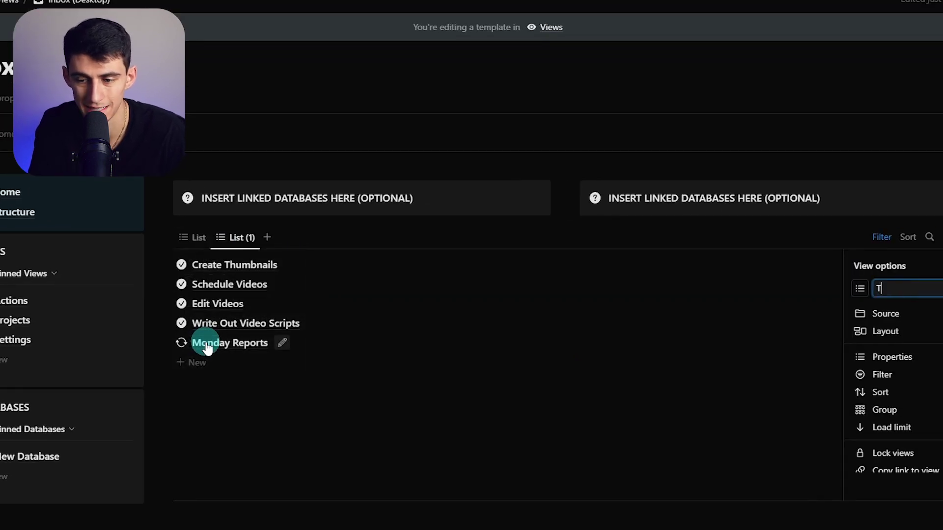
click(899, 331)
click(893, 301)
click(765, 274)
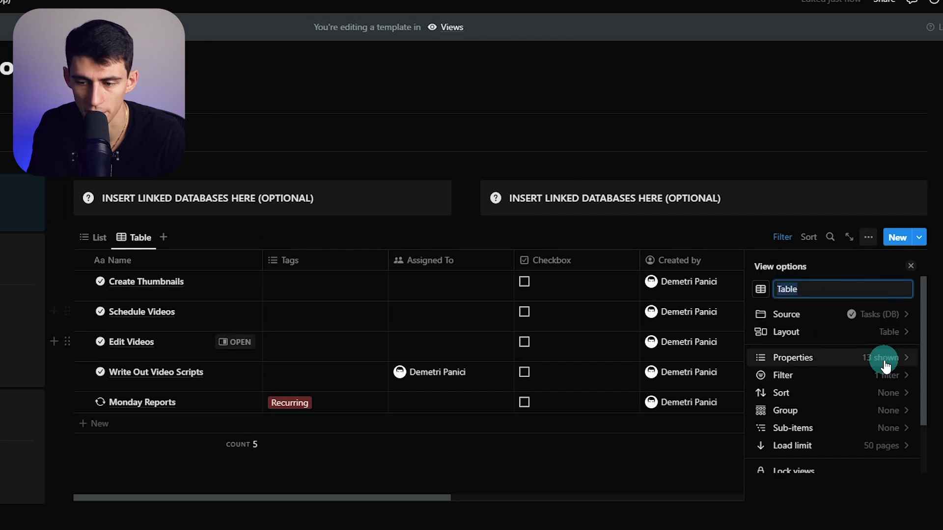
Hide all properties, then show only Assigned To, Time and Checkbox columns
click(884, 361)
click(893, 315)
click(852, 289)
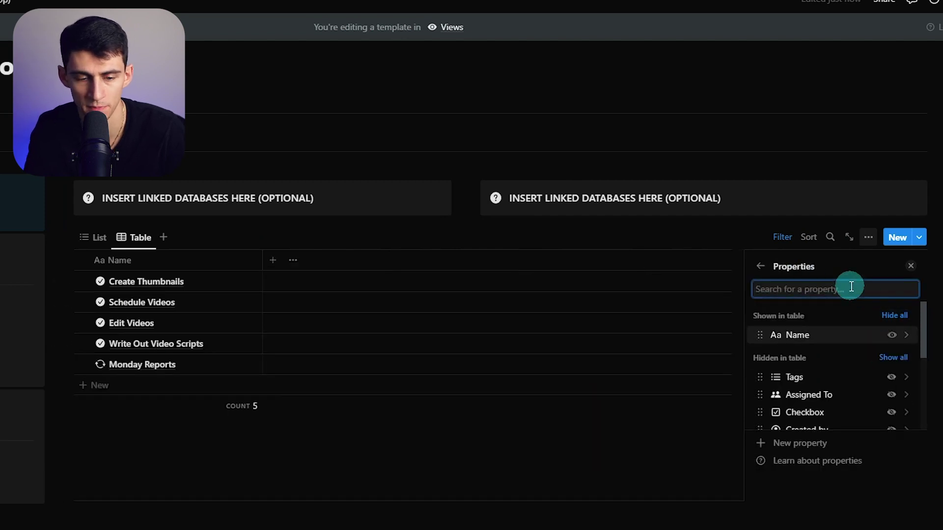
text(as)
key(Return)
text(t)
key(Return)
text(c)
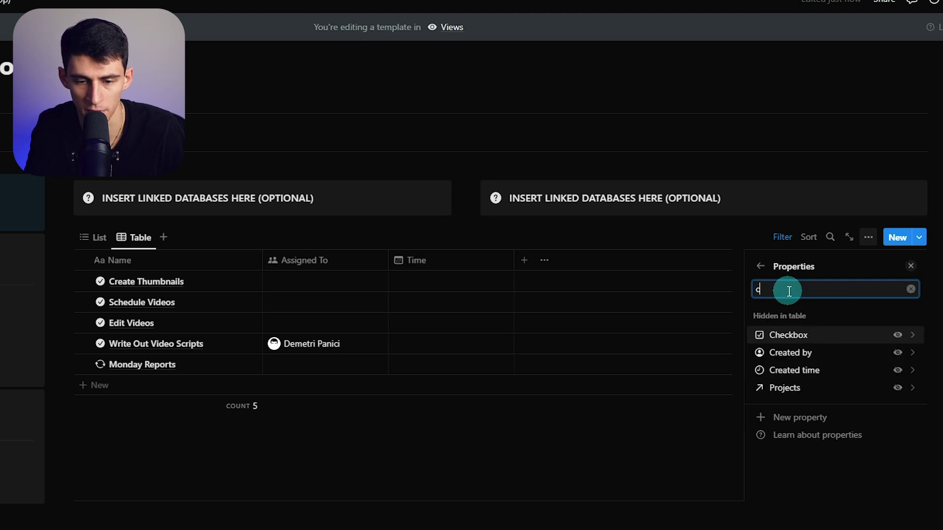
text(heck)
key(Return)
key(Escape)
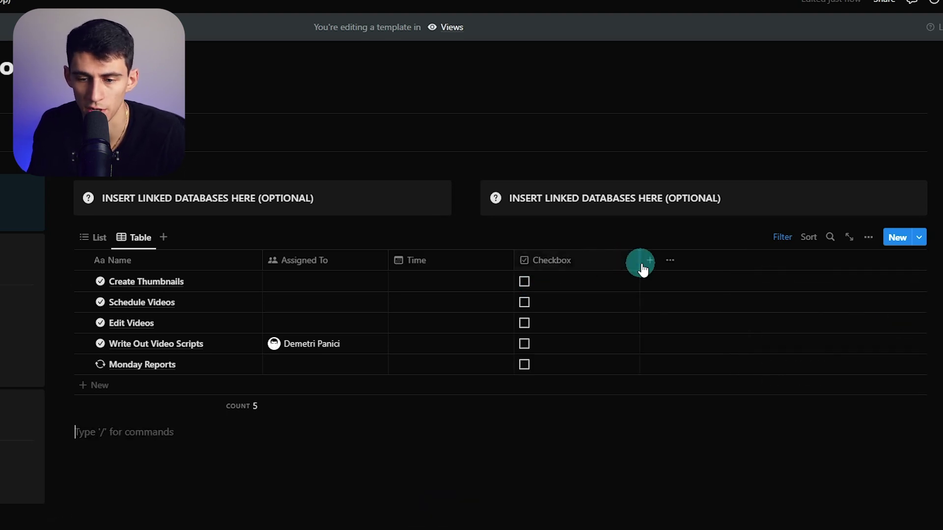
Narrow the Checkbox and Assigned To columns and remove the count under Name
drag(637, 263, 543, 266)
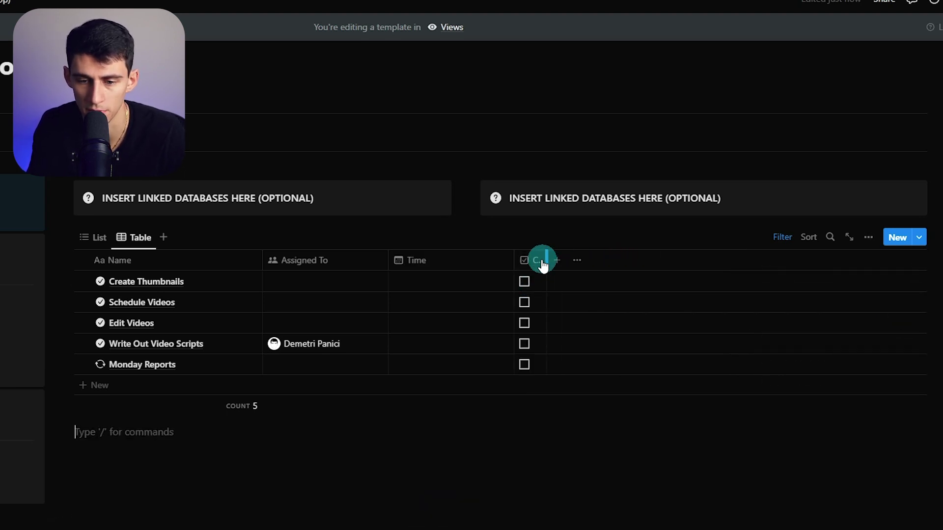
drag(386, 263, 367, 268)
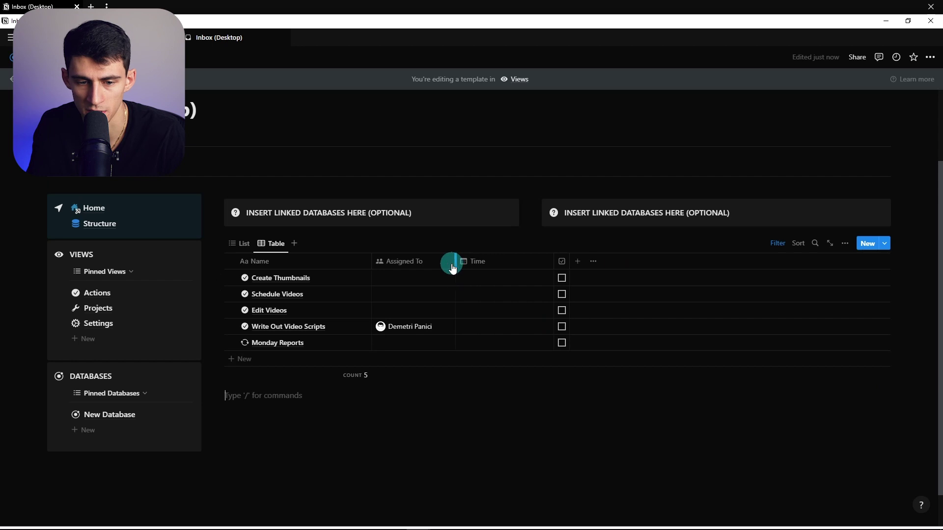
click(337, 375)
click(311, 393)
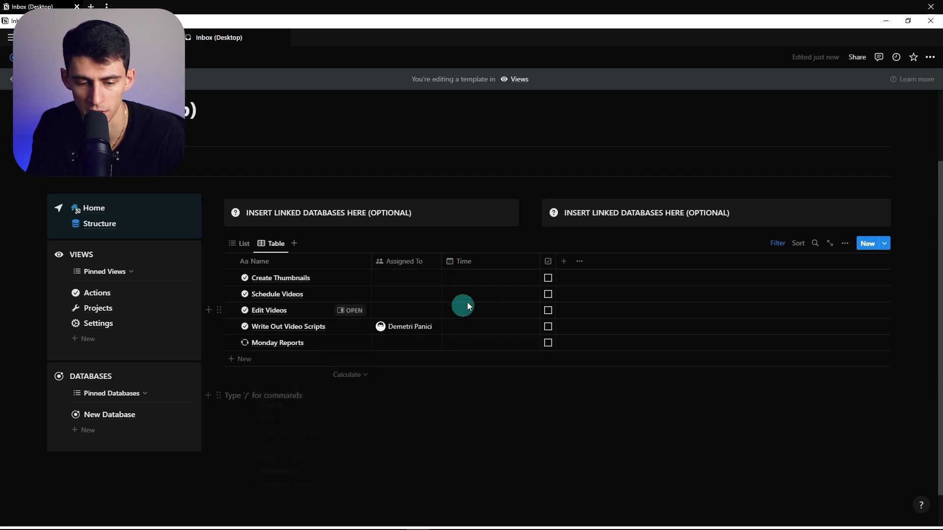
Give Write Out Video Scripts a January 17 date
click(467, 327)
click(492, 160)
click(411, 291)
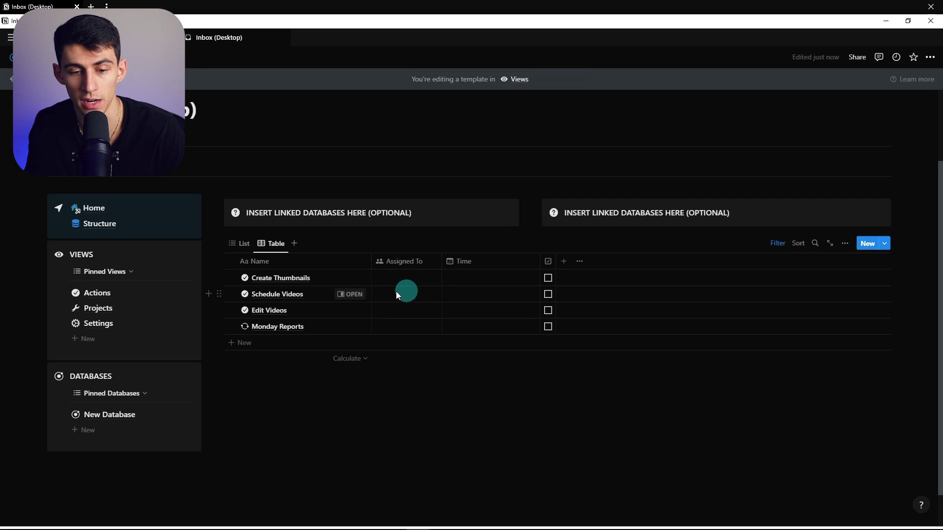
Place the Table view ahead of List and switch to it
drag(217, 243, 271, 244)
click(271, 244)
click(255, 244)
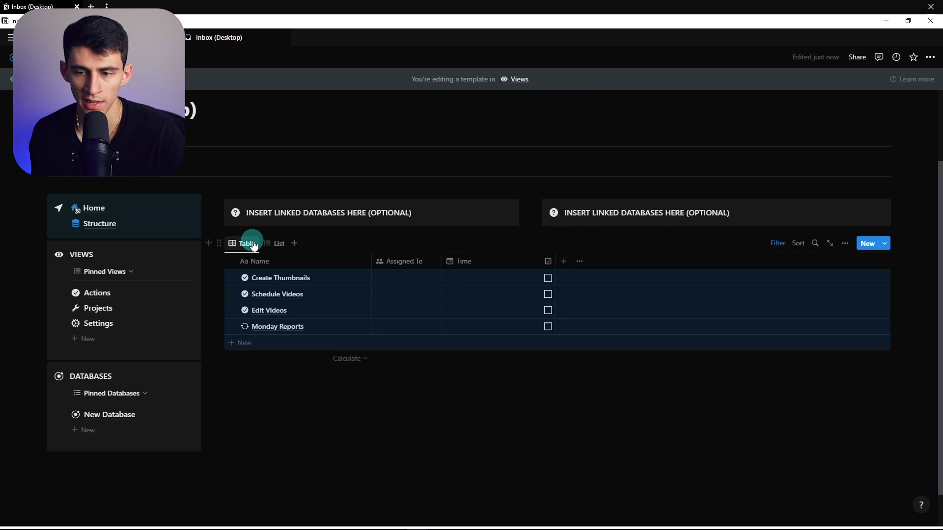
Move the table into the left callout, reset its background, and widen the callout
drag(219, 244, 261, 226)
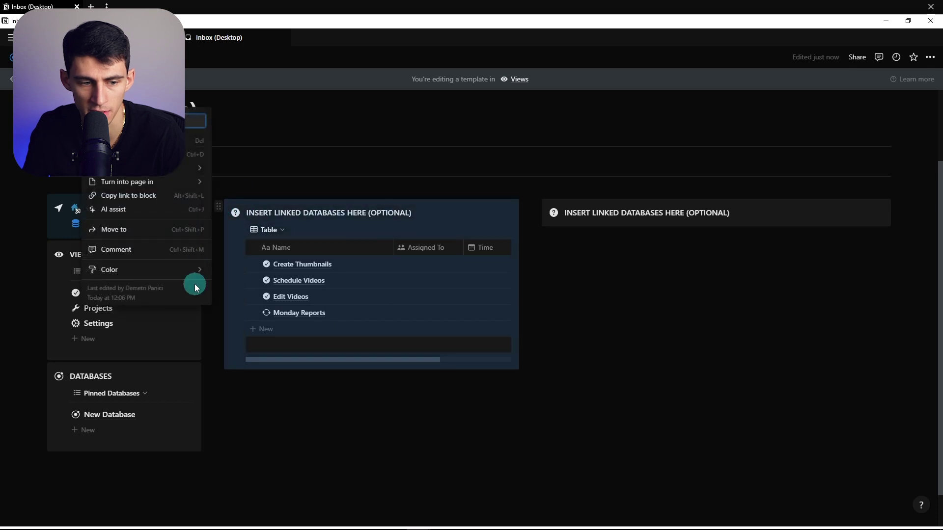
mouse_move(193, 284)
click(249, 317)
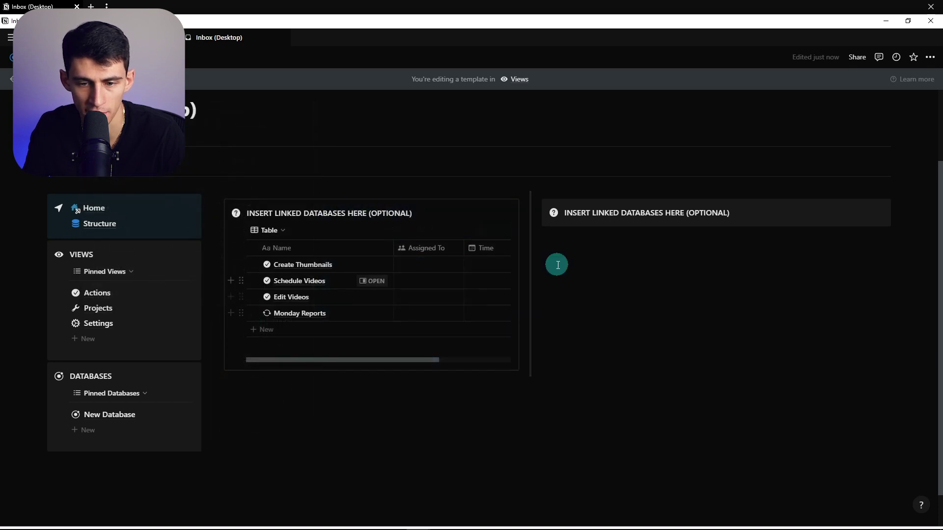
drag(537, 276, 627, 270)
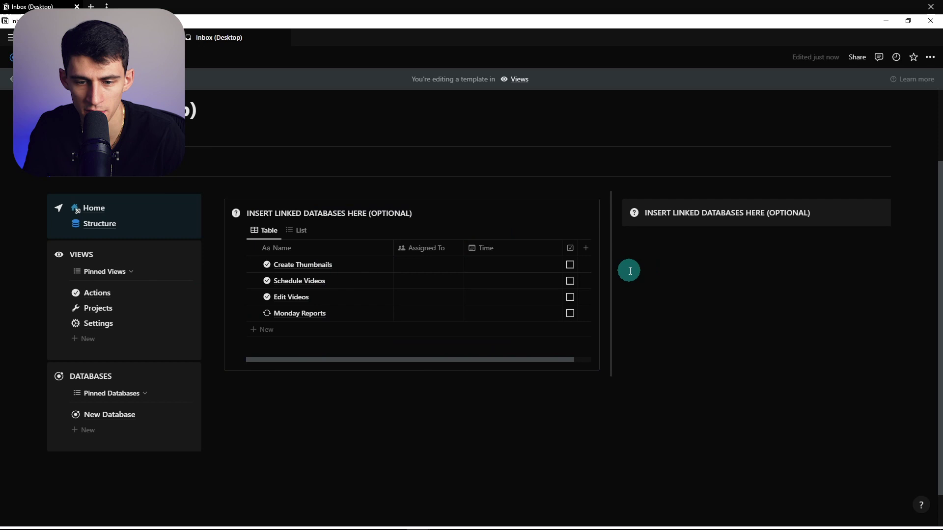
Check the left database's List view, then return to the Table view
click(358, 244)
click(434, 248)
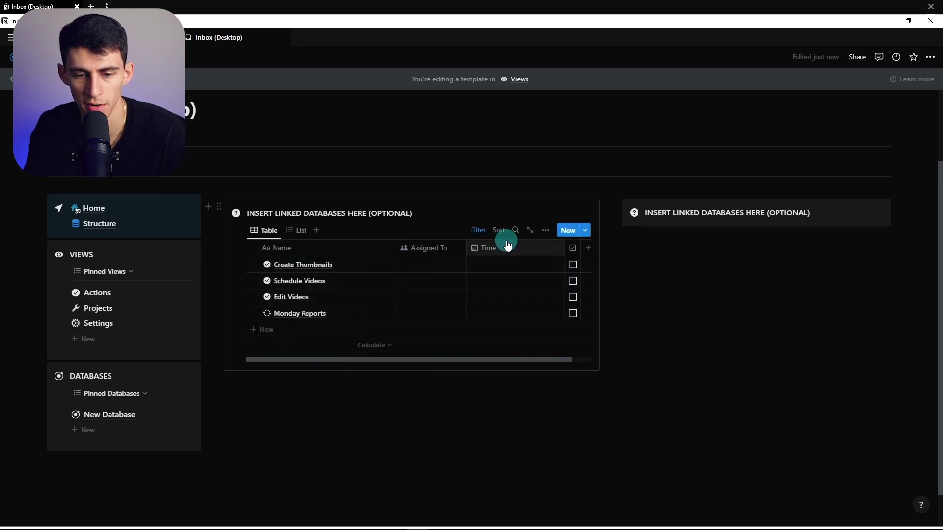
click(298, 231)
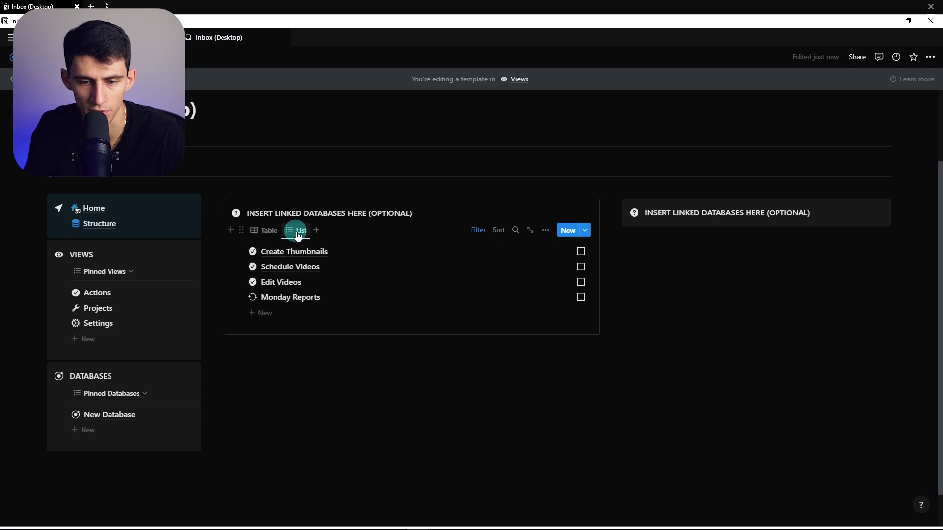
click(266, 231)
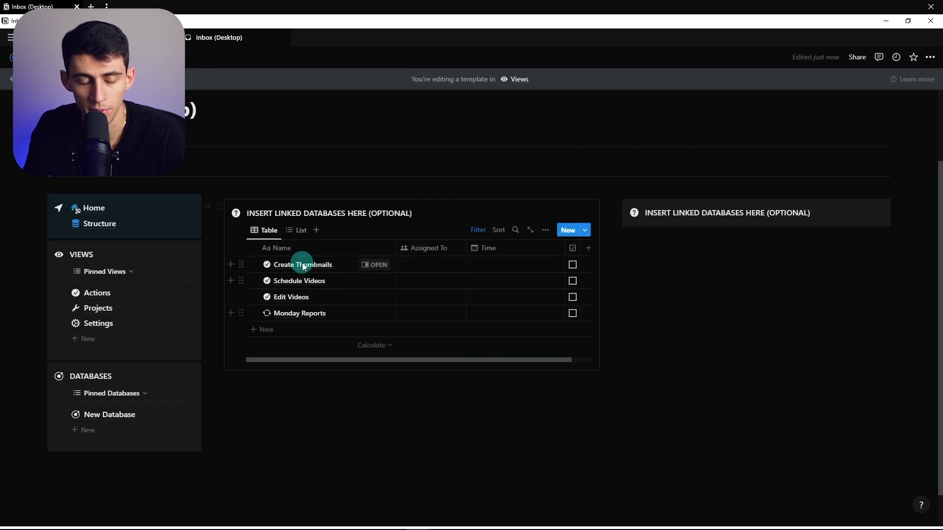
Paste a link to the List view into the right callout as a linked database view
click(298, 231)
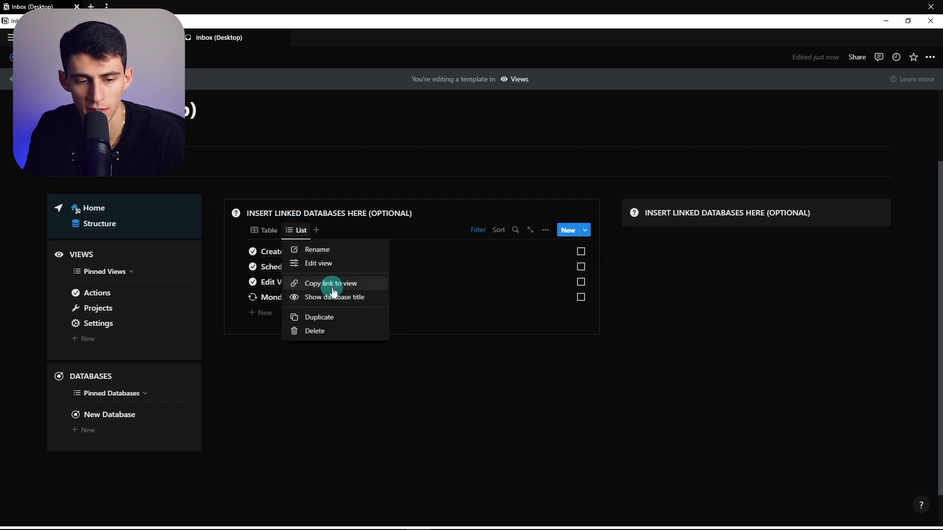
click(318, 284)
click(875, 276)
key(ctrl+v)
click(839, 266)
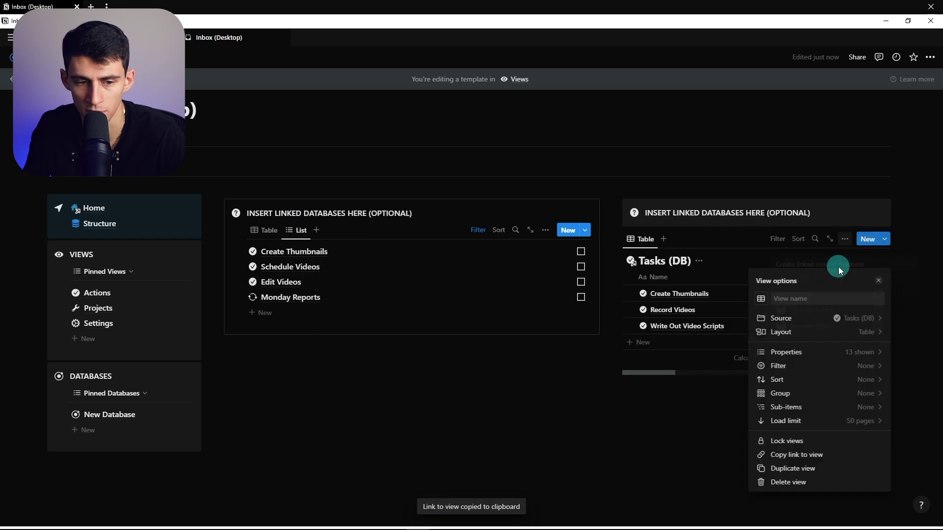
click(782, 279)
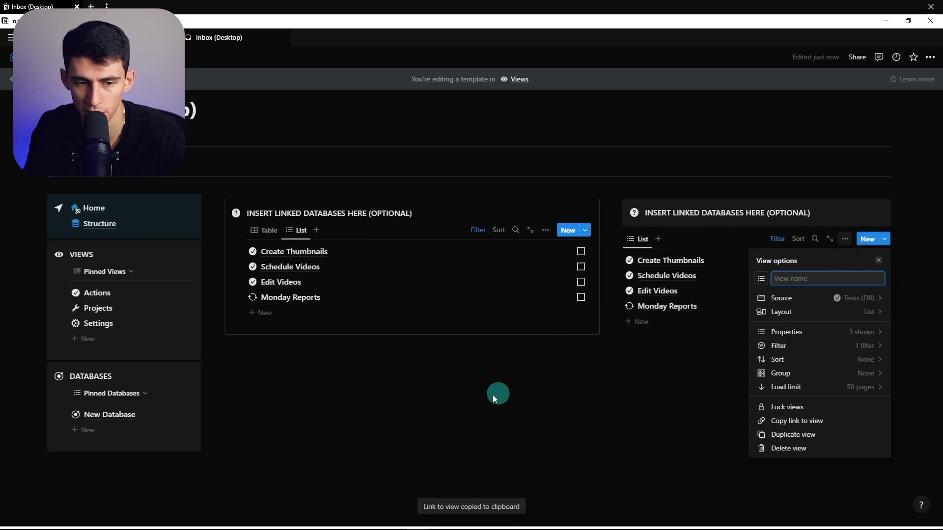
click(494, 398)
Title the left callout INBOX and give it a tray icon
triple_click(337, 215)
key(Caps_Lock)
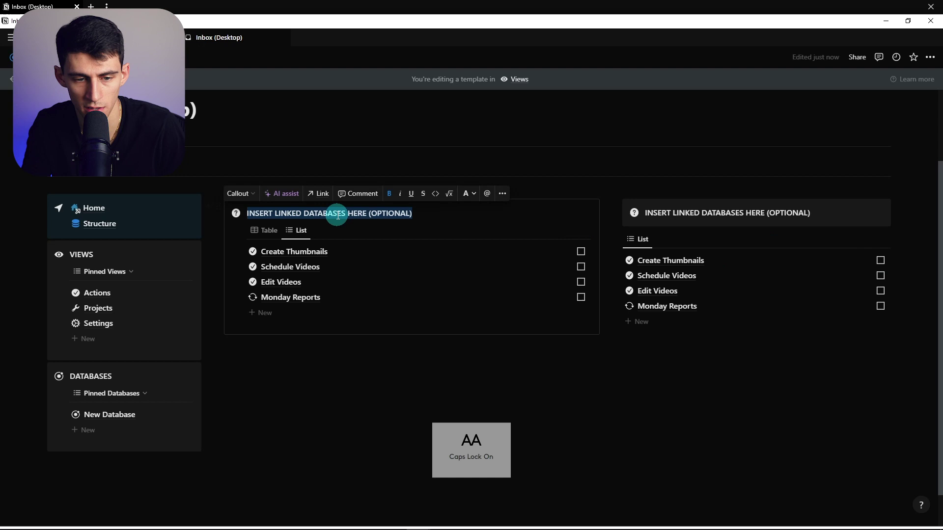
text(INBOX)
click(236, 214)
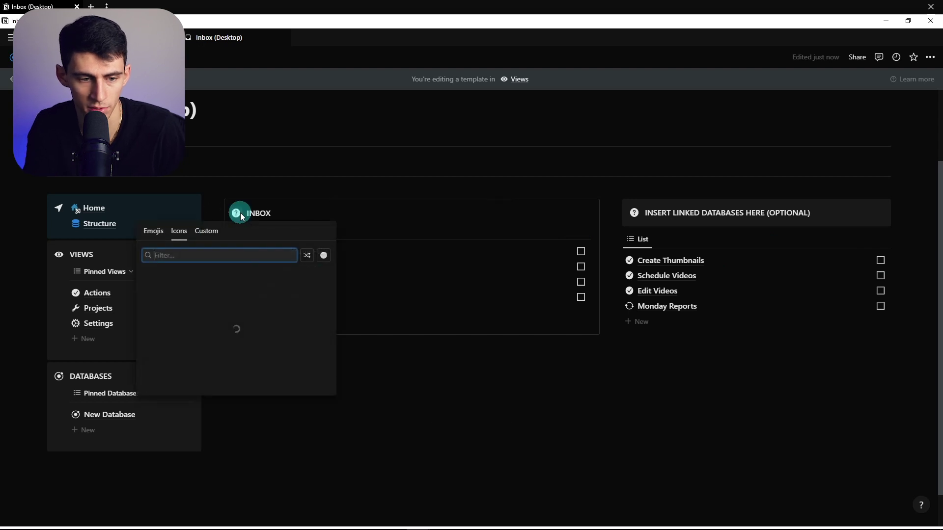
click(151, 291)
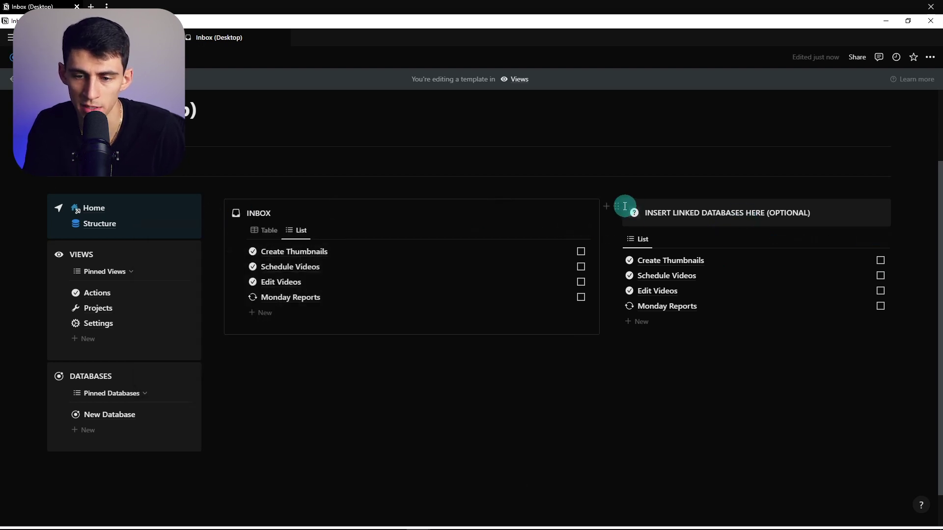
Title the right callout SEARCH with a magnifying-glass icon
drag(645, 212, 818, 210)
text(SEARCH)
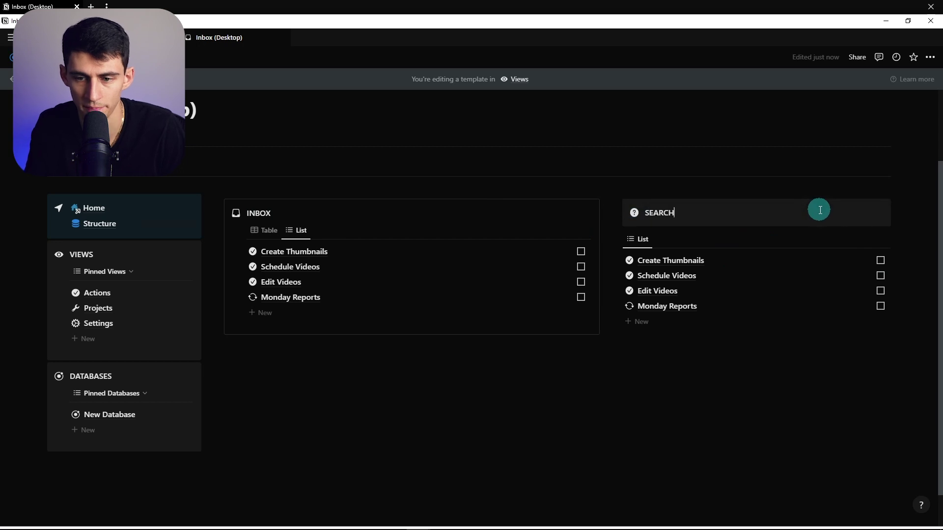
key(Caps_Lock)
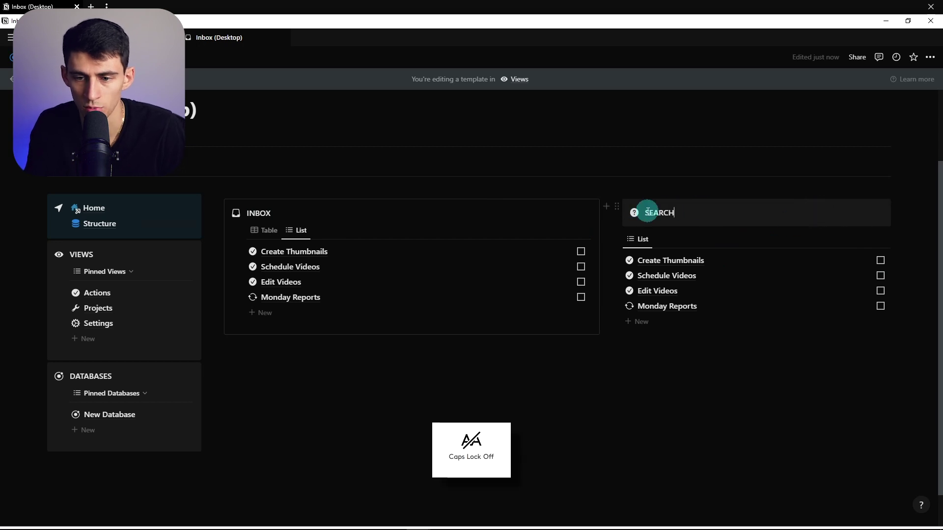
click(636, 212)
text(sear)
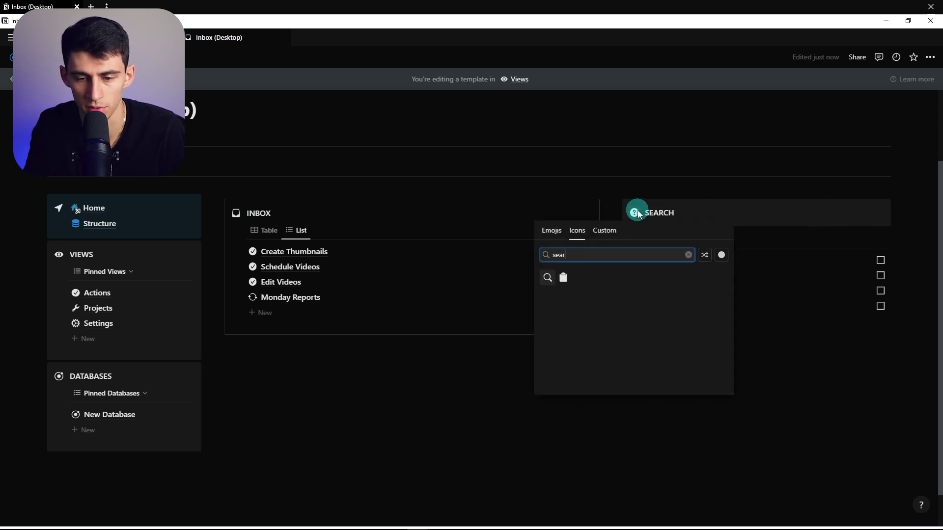
text(ch)
key(Return)
click(778, 238)
Delete the Assigned To and Time is-empty rules and the empty rule group
click(644, 260)
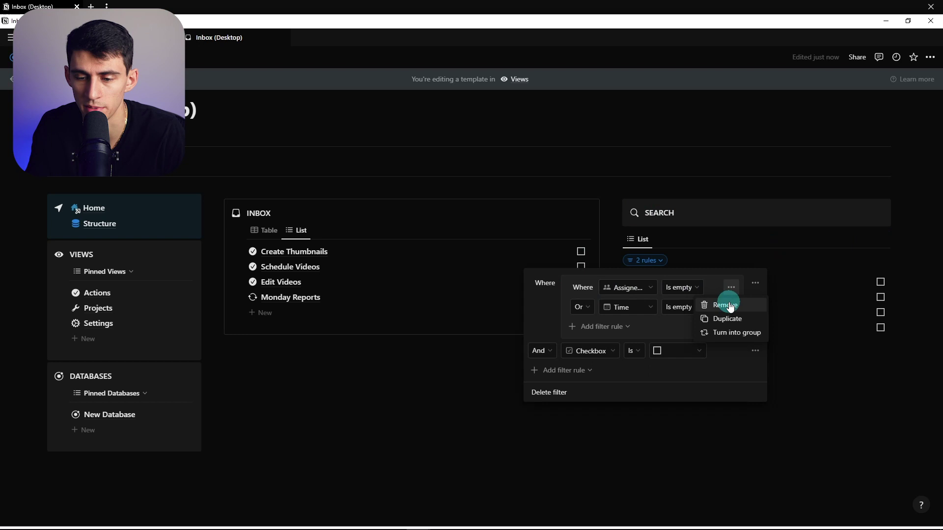
click(725, 305)
click(725, 311)
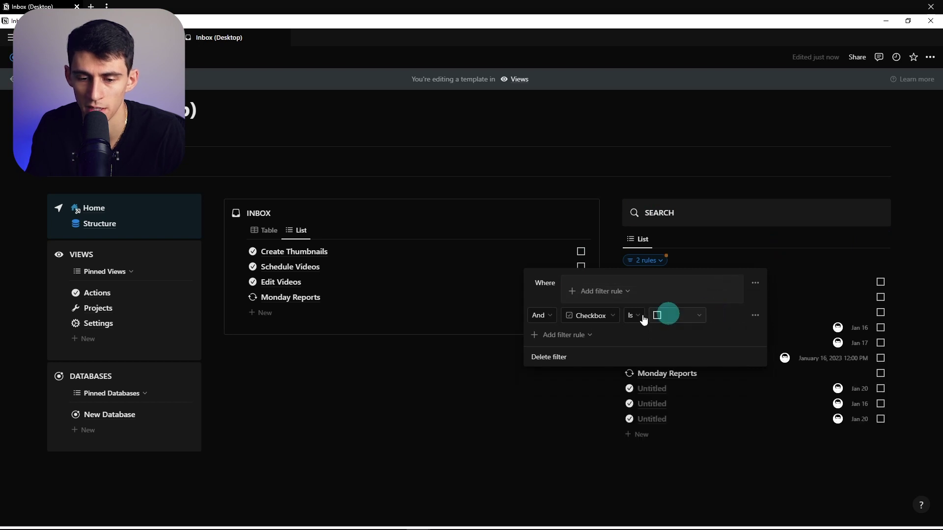
click(755, 283)
click(742, 305)
Change the remaining rule to Name contains 'xx' and save for everyone
click(634, 283)
text(nam)
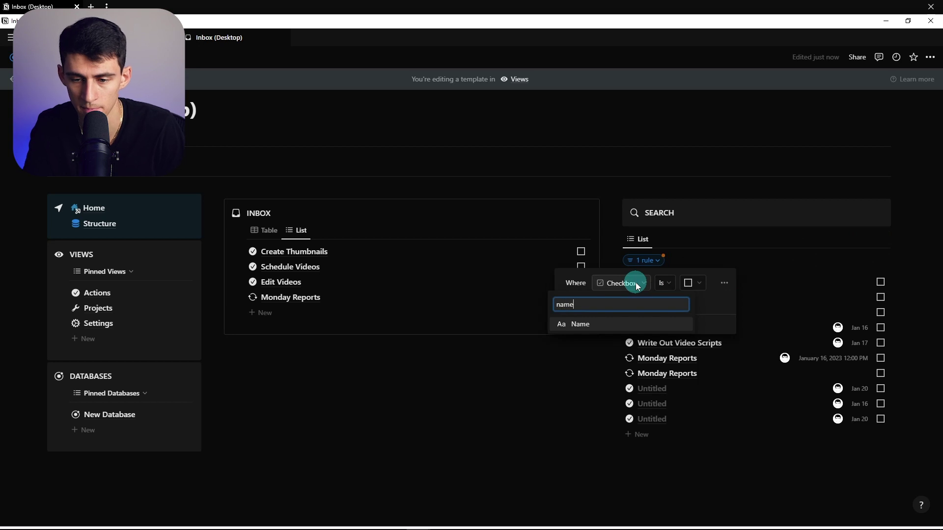
text(e)
key(Return)
click(637, 287)
click(645, 283)
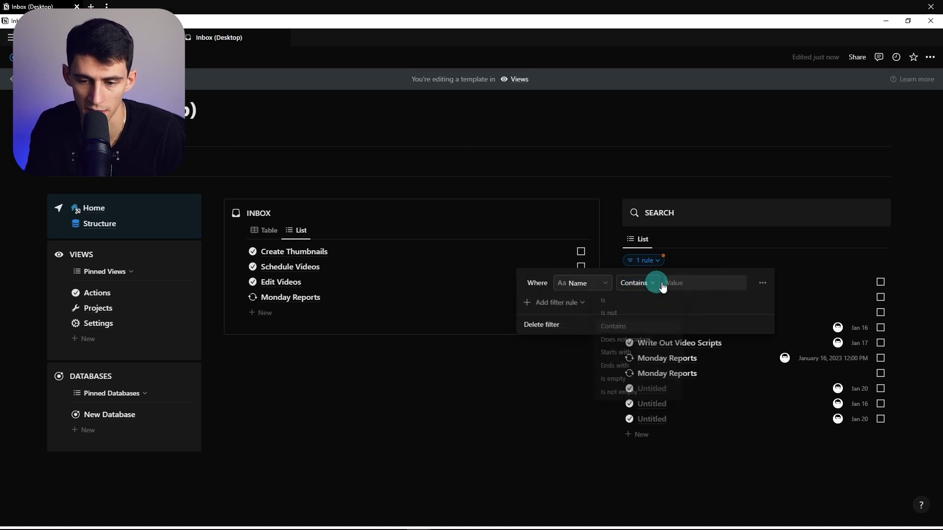
click(682, 283)
text(xx)
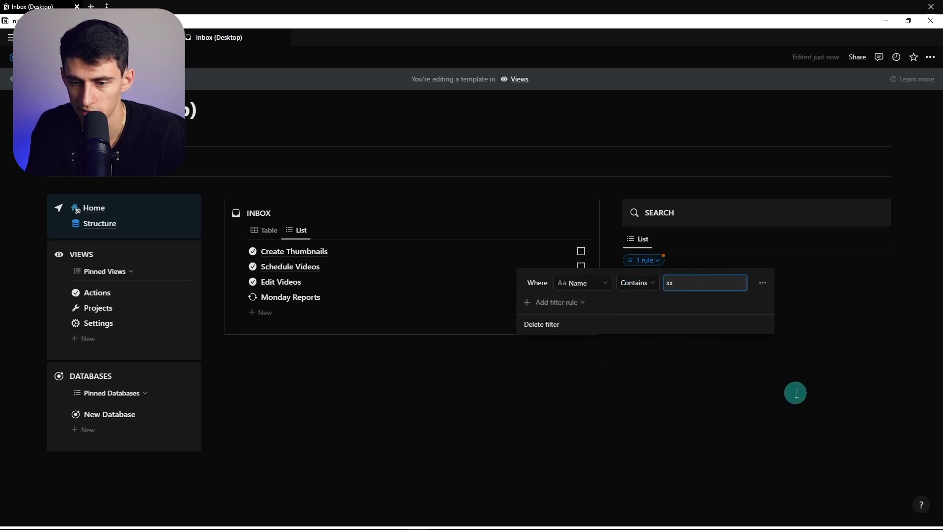
click(795, 392)
click(846, 262)
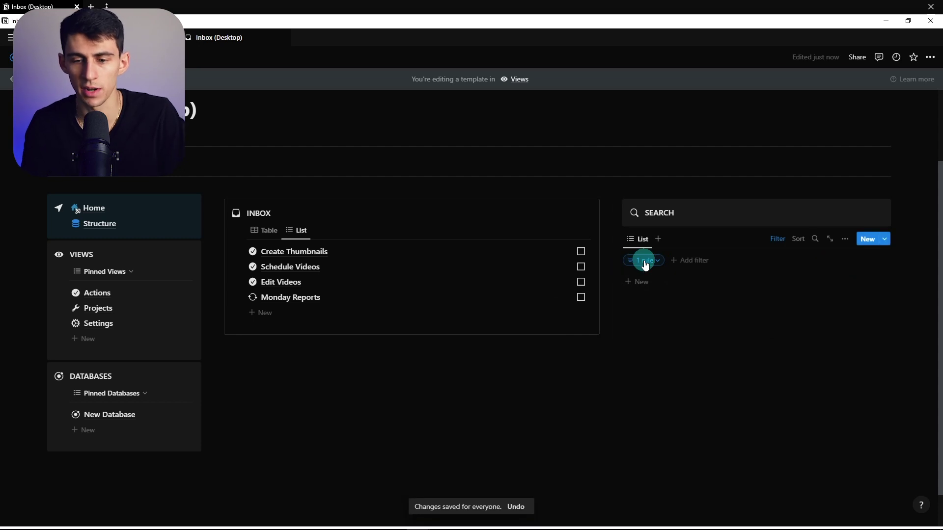
Recheck the Name contains xx rule, then go to the Actions page
click(846, 240)
click(700, 349)
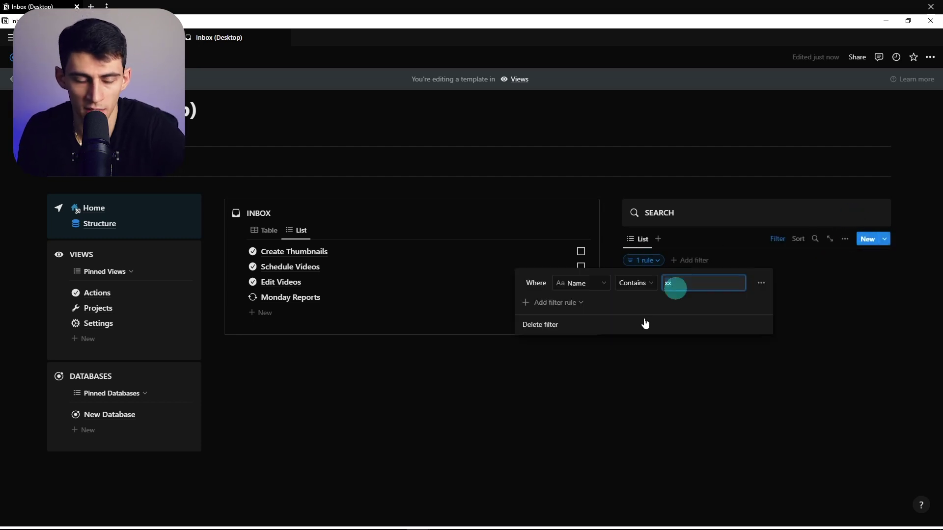
click(97, 294)
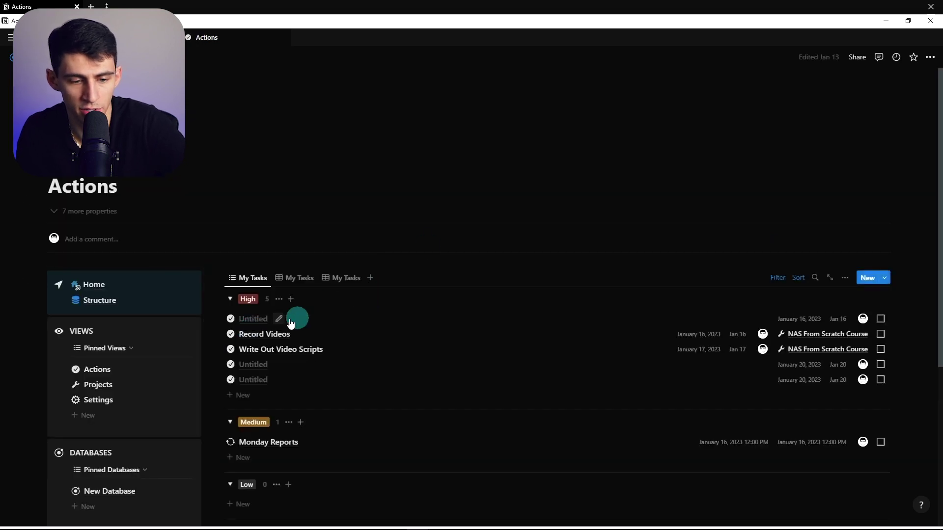
Mark Record Videos done and add a Checkbox is unchecked filter to My Tasks, saved for everyone
click(880, 334)
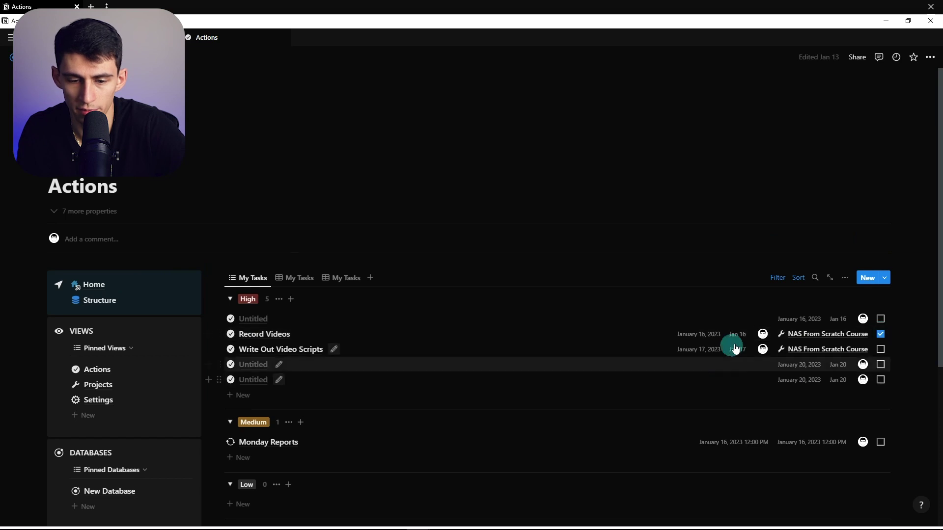
click(313, 300)
click(255, 342)
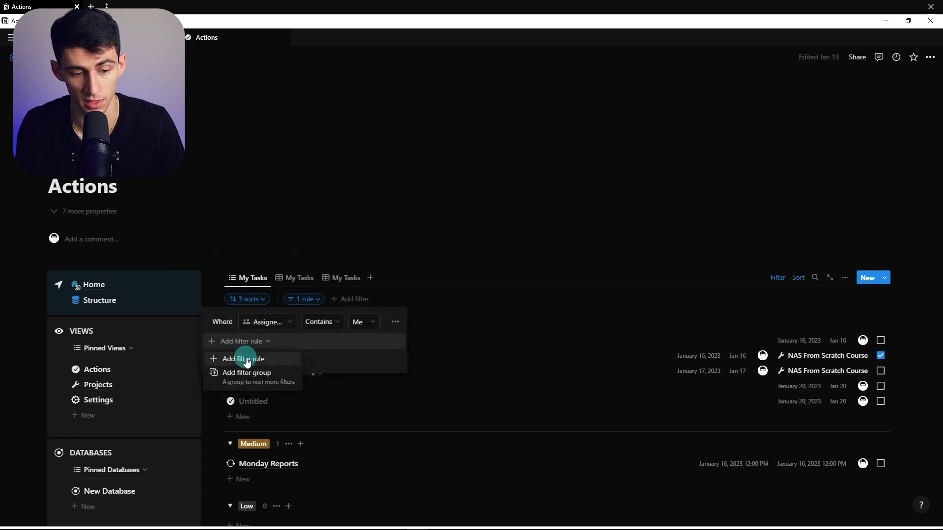
click(244, 359)
click(254, 342)
text(check)
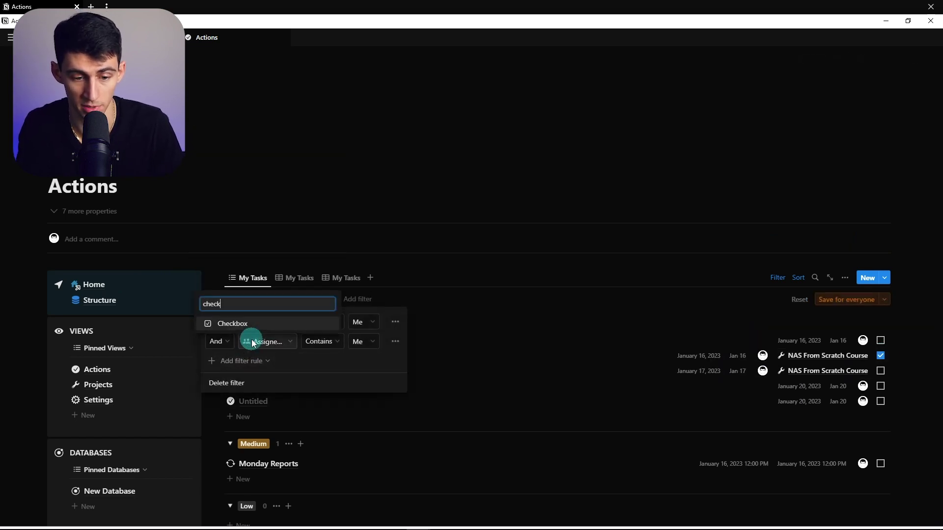
key(Return)
key(Return)
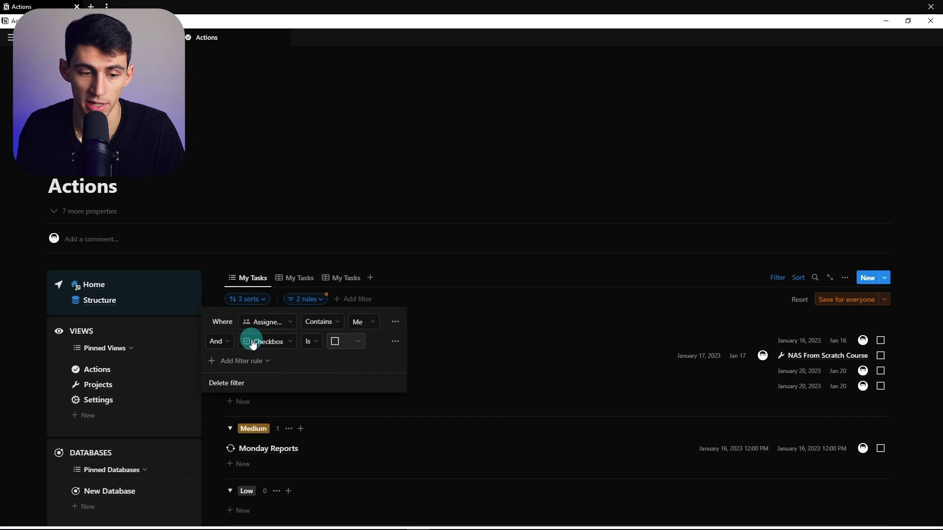
click(846, 300)
Check the table view's filters, then delete the three Untitled tasks from the list view
click(300, 278)
click(773, 279)
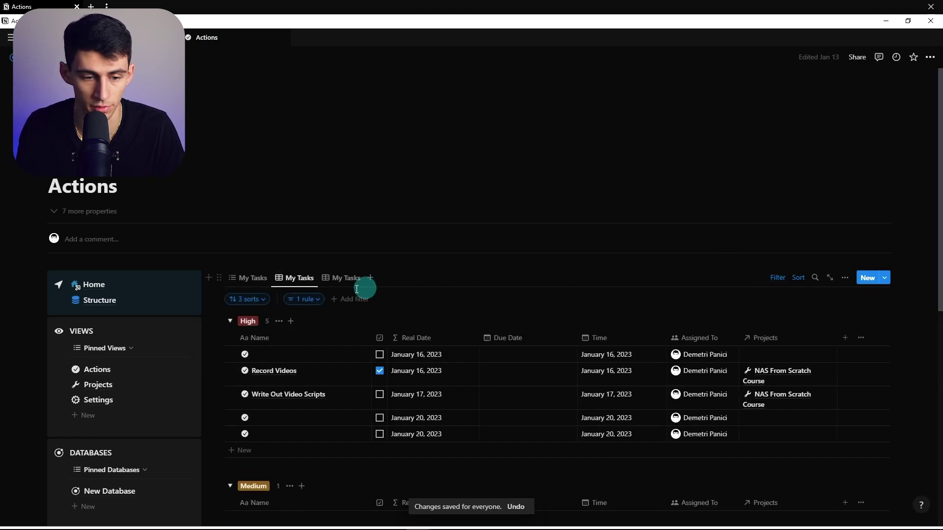
click(248, 278)
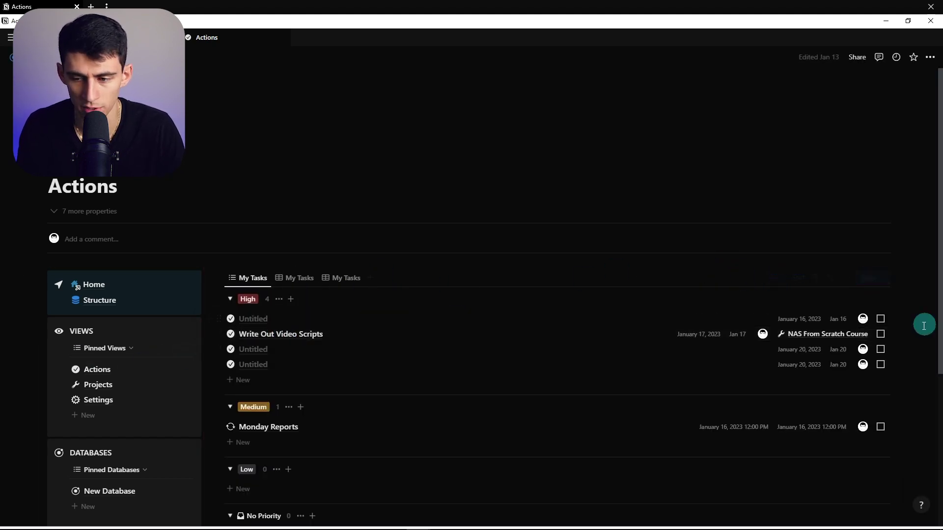
key(Delete)
scroll(337, 265, down, 1)
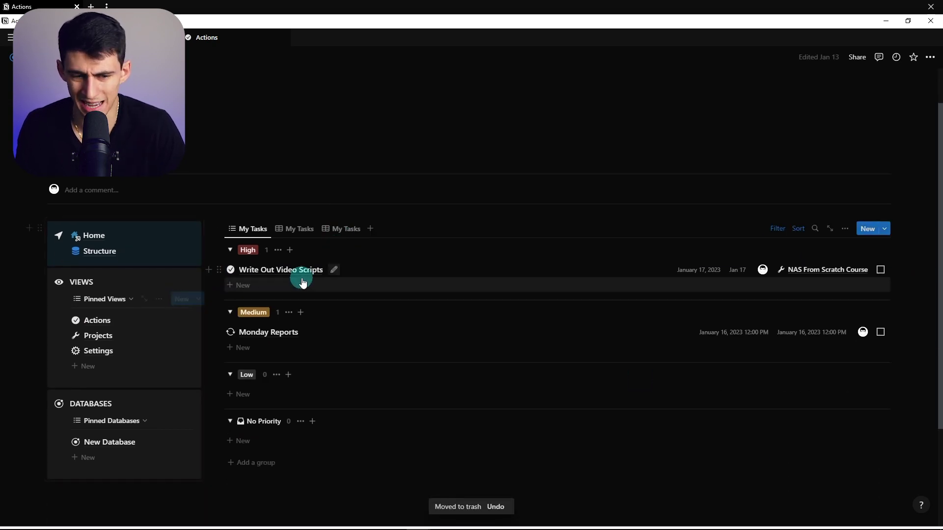
Move the Inbox (Desktop) template to second place and open it for editing
click(198, 299)
drag(265, 393, 259, 350)
click(265, 349)
Change the SEARCH filter value to 'Re' to find Record Videos, saved for everyone
scroll(787, 309, down, 2)
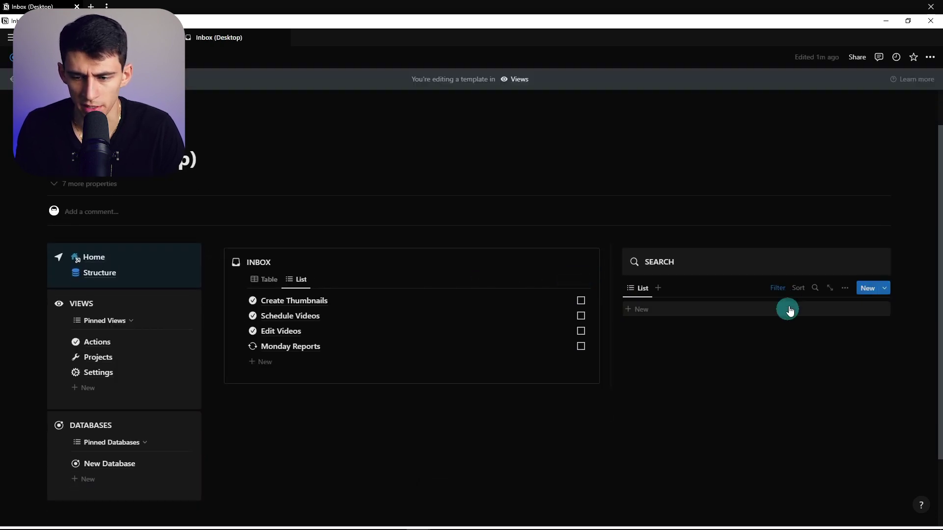
click(817, 286)
click(643, 309)
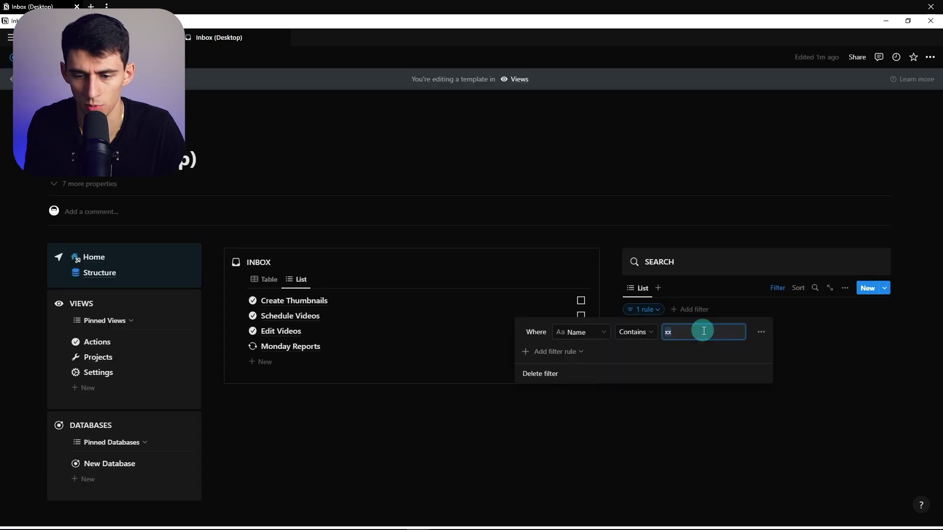
text(Record)
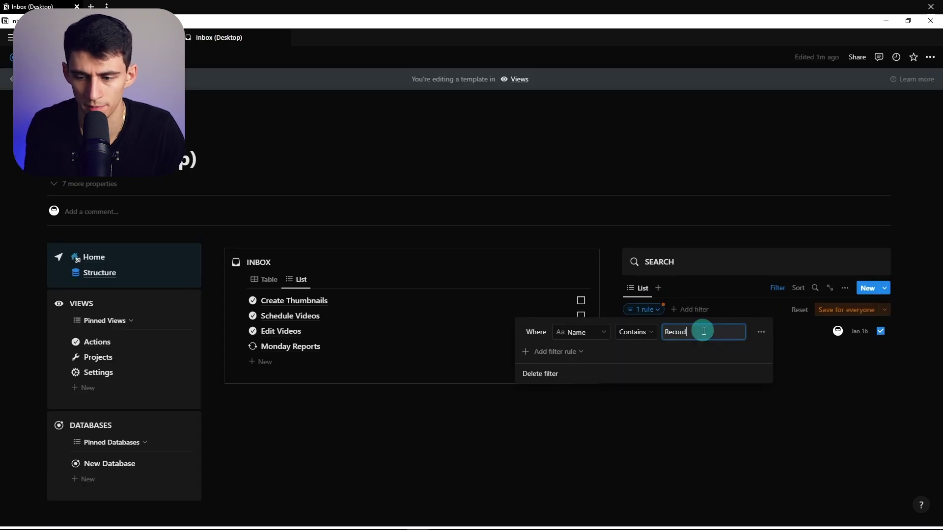
click(846, 310)
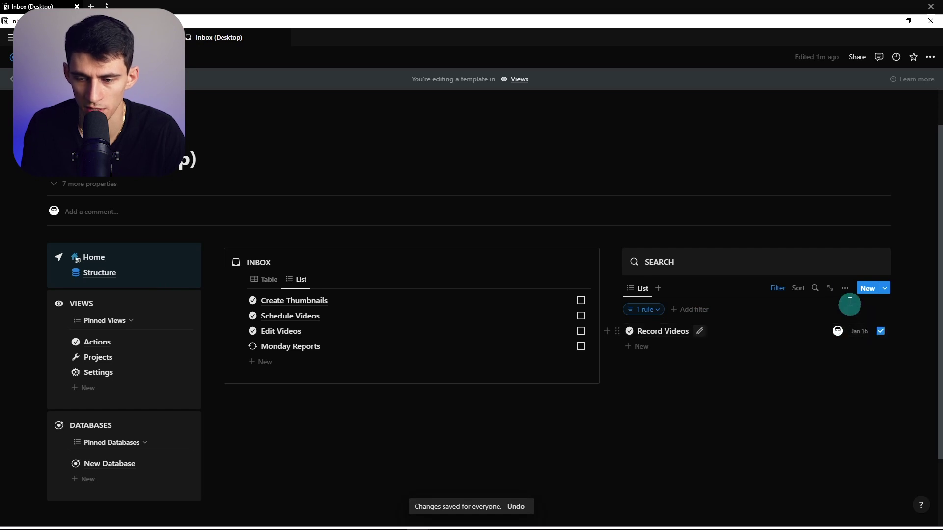
Duplicate the SEARCH List view and set the copy's layout to Table
click(844, 288)
click(643, 290)
click(643, 288)
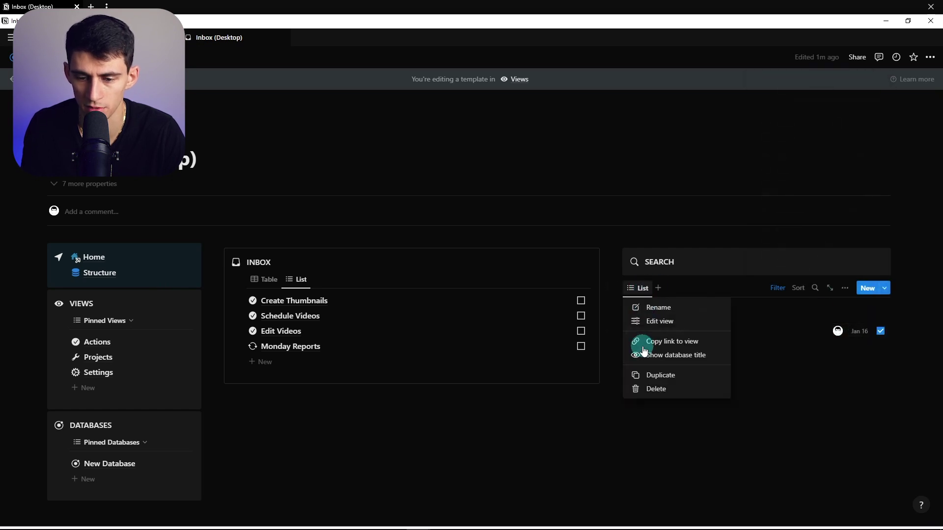
click(649, 371)
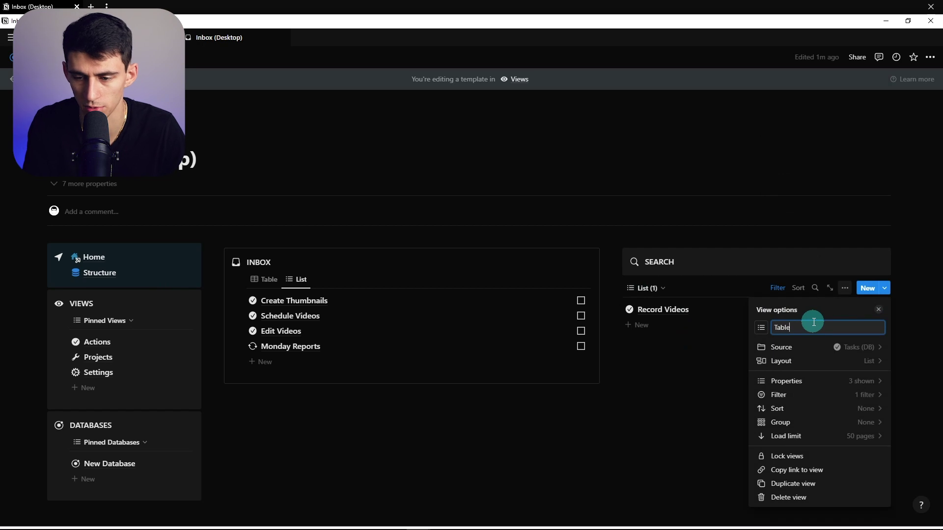
click(785, 361)
click(788, 344)
click(673, 411)
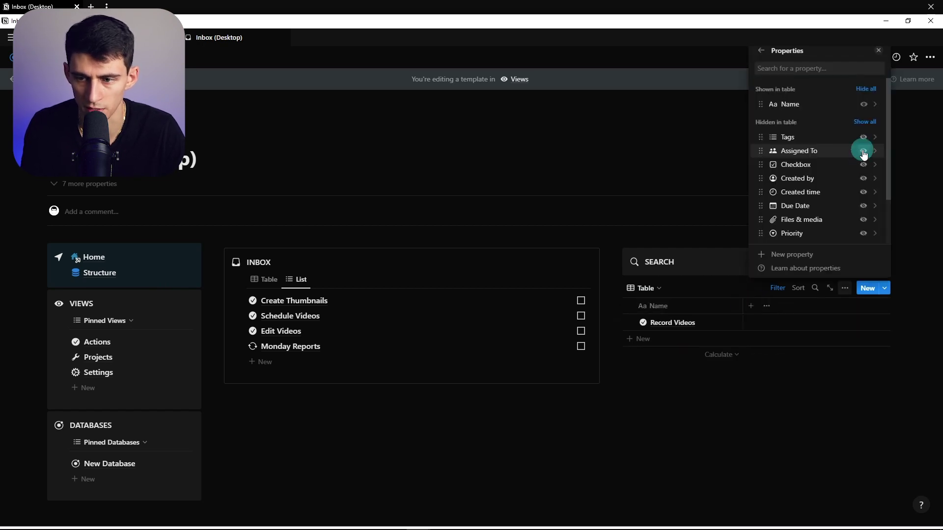
Show Assigned To and Real Date columns, hide Time, and narrow the Name column
click(863, 150)
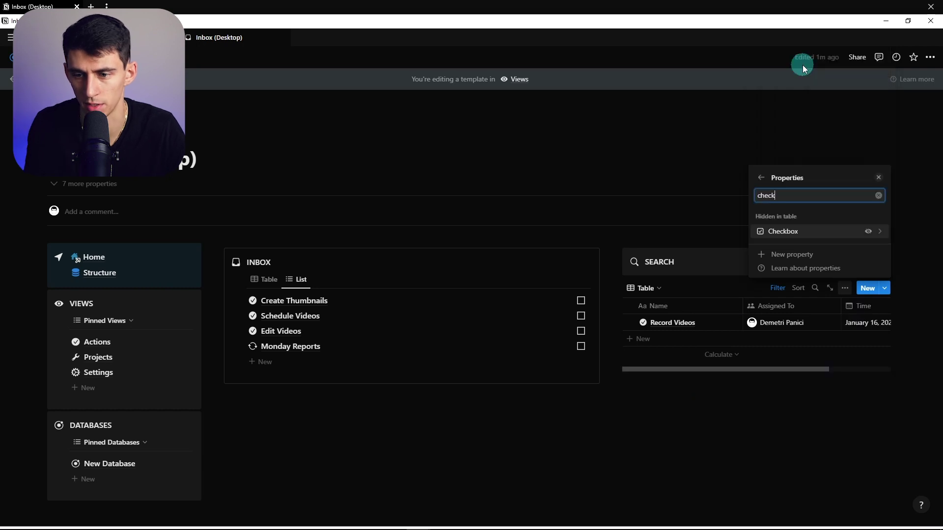
click(800, 63)
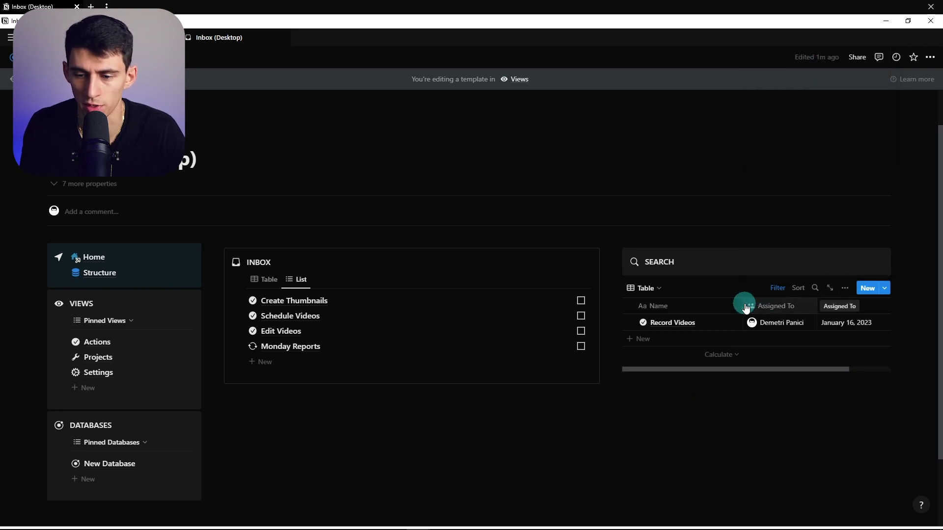
drag(746, 308, 718, 302)
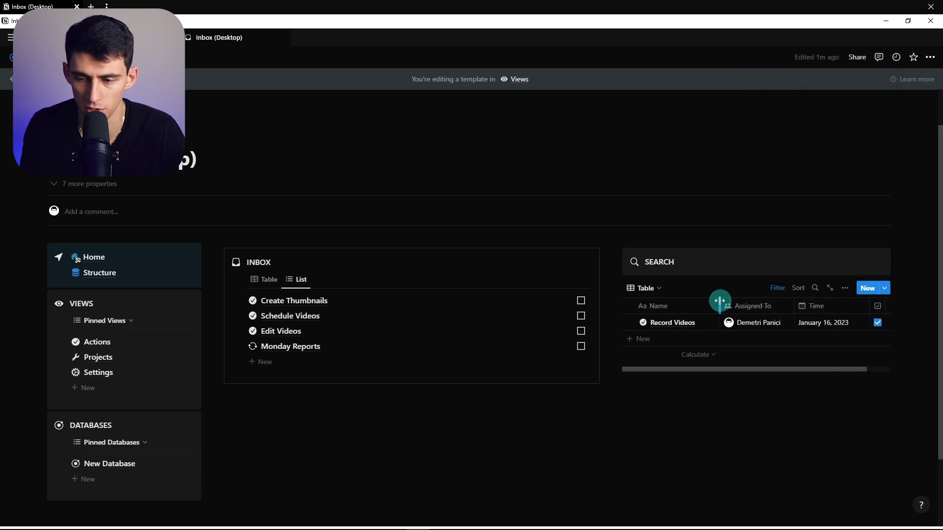
click(844, 290)
click(785, 138)
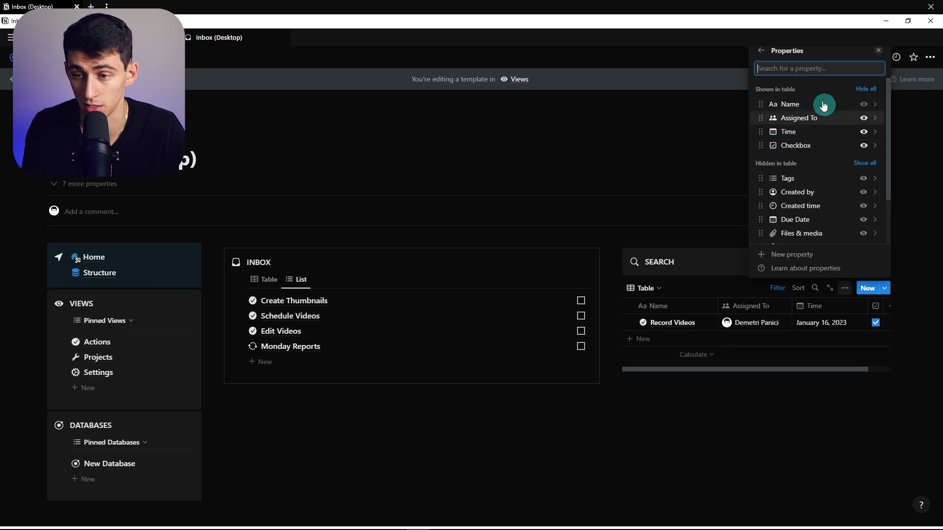
text(rea)
click(863, 228)
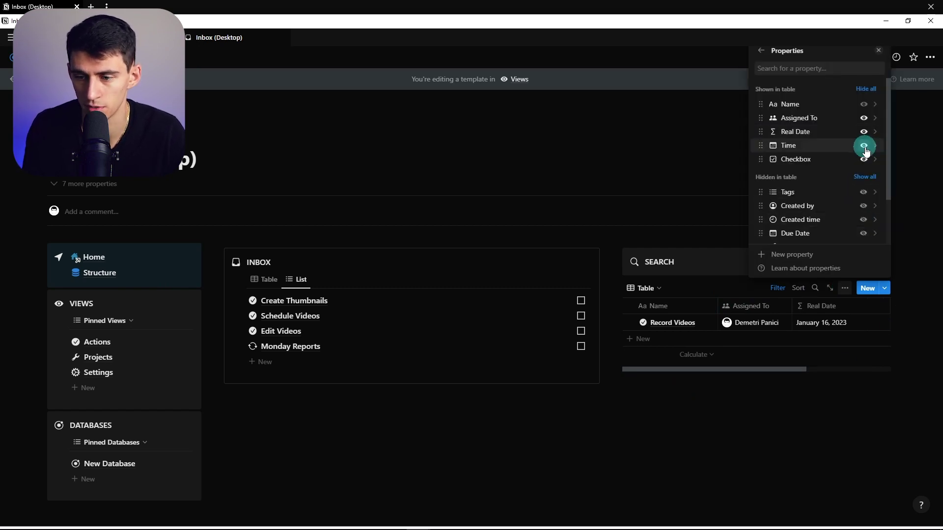
click(865, 147)
click(871, 323)
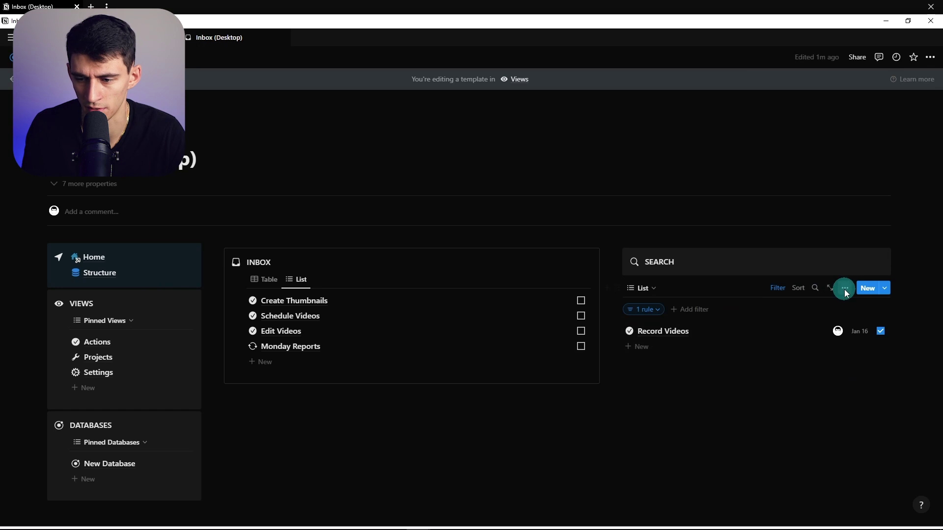
click(845, 288)
Show Real Date second in the list rows and hide Time
click(802, 149)
text(rea)
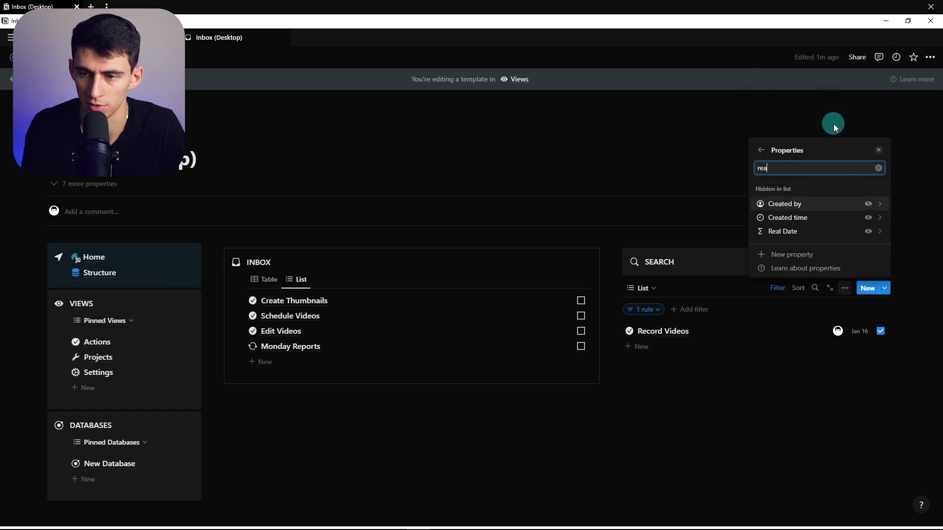
click(863, 230)
drag(778, 139, 791, 121)
click(863, 132)
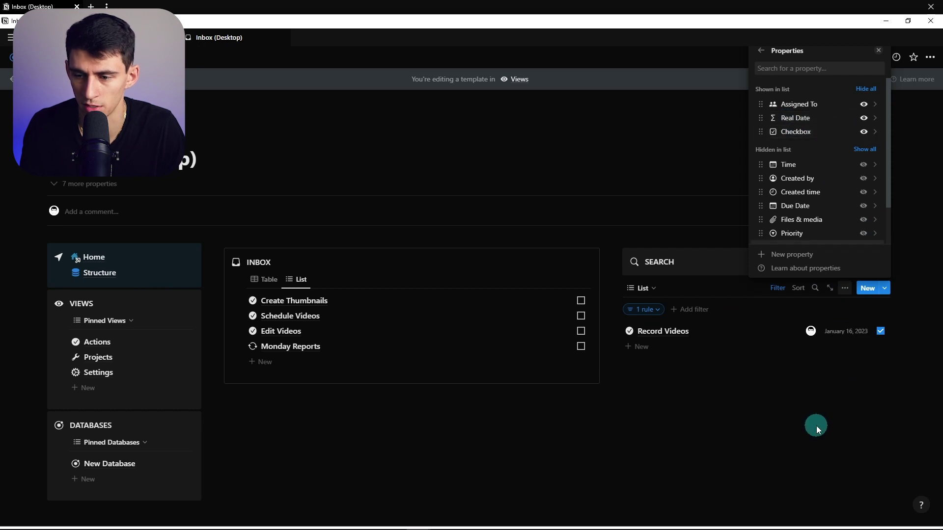
click(816, 425)
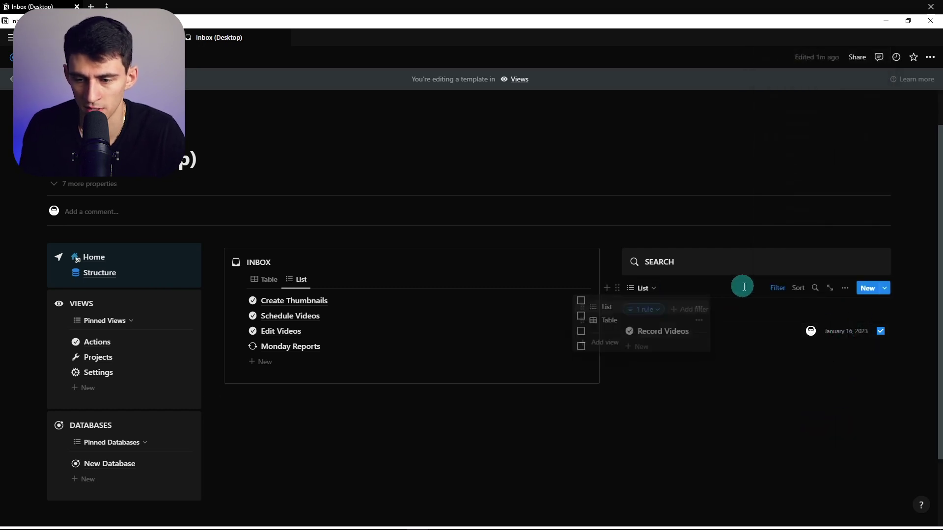
Clear the Record search term from the list view's Name filter
click(770, 292)
click(762, 287)
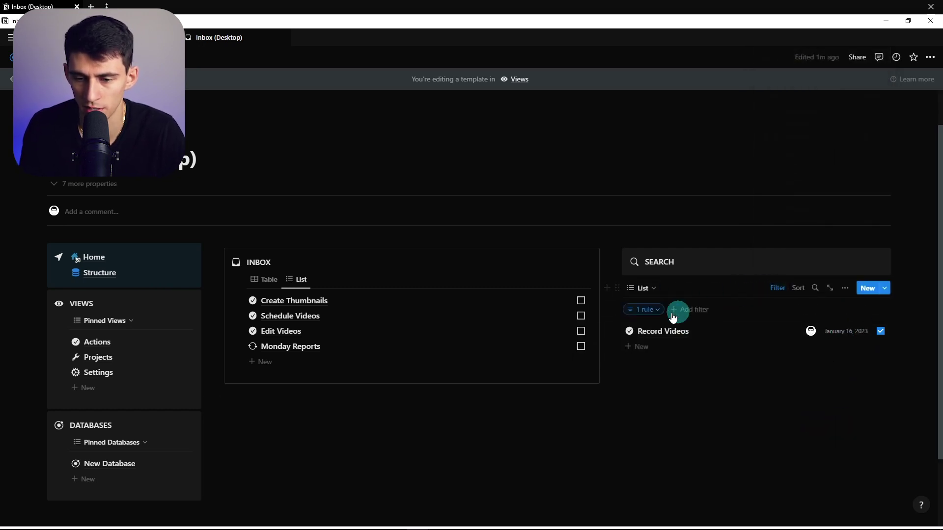
click(647, 310)
key(BackSpace)
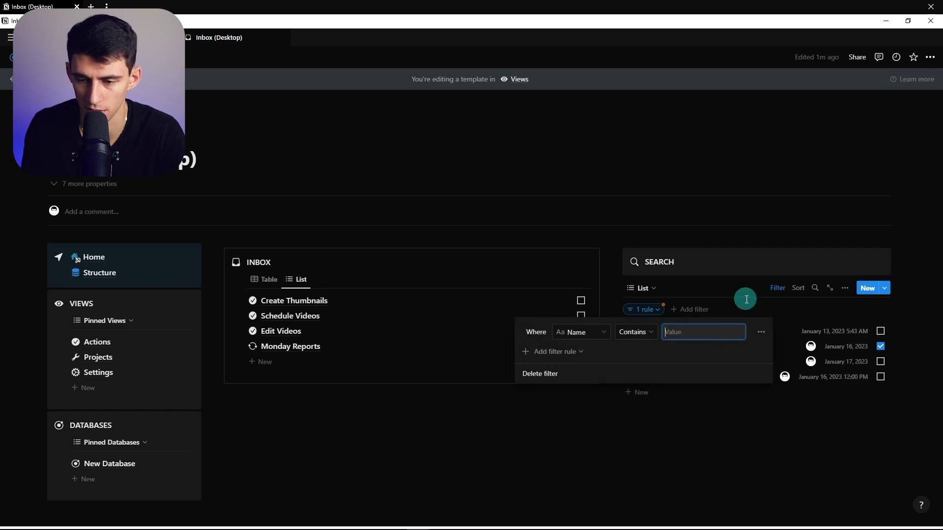
click(647, 288)
Switch SEARCH to its Table view, edit its Name filter, and save changes for everyone
click(647, 289)
click(628, 326)
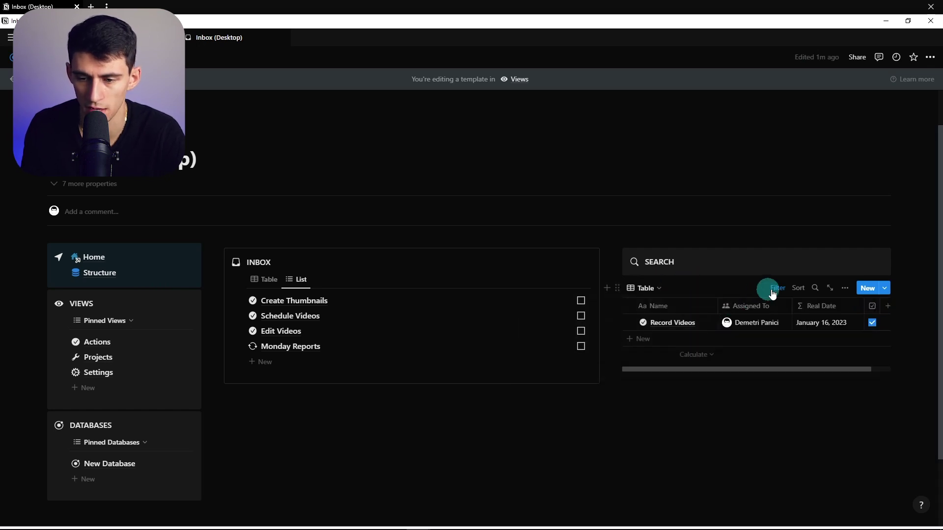
click(647, 291)
click(647, 309)
text(z)
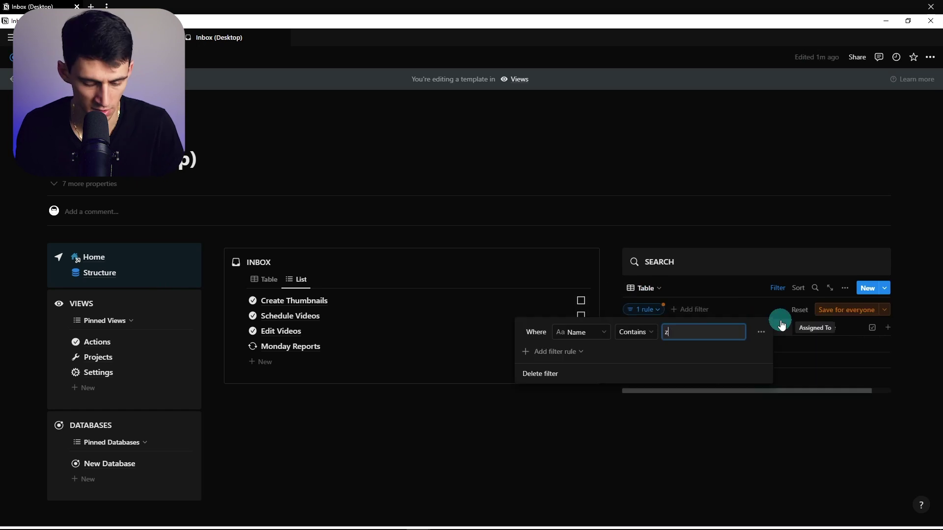
click(824, 320)
click(698, 336)
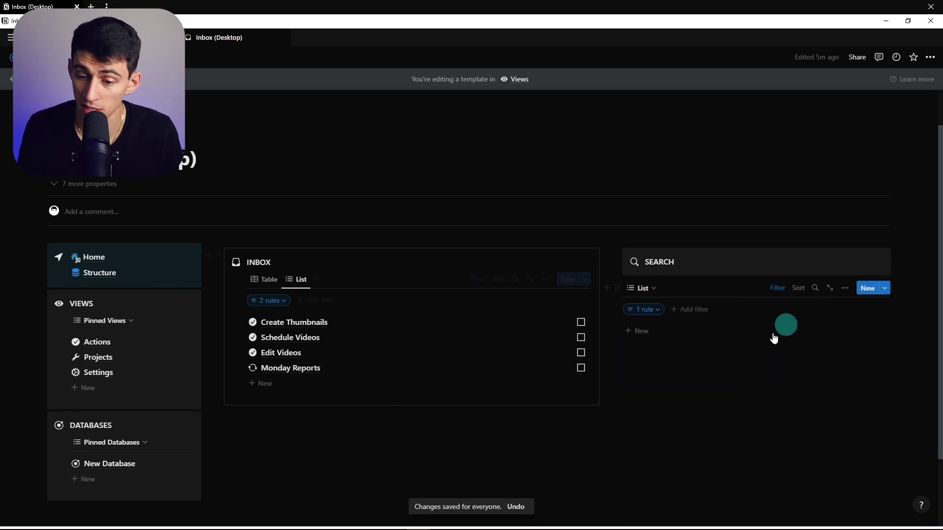
click(269, 300)
click(448, 377)
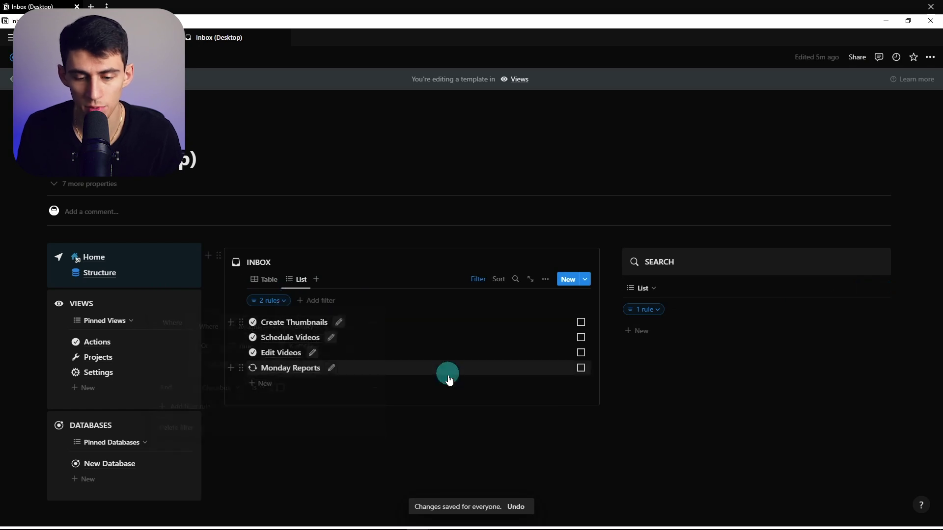
click(447, 369)
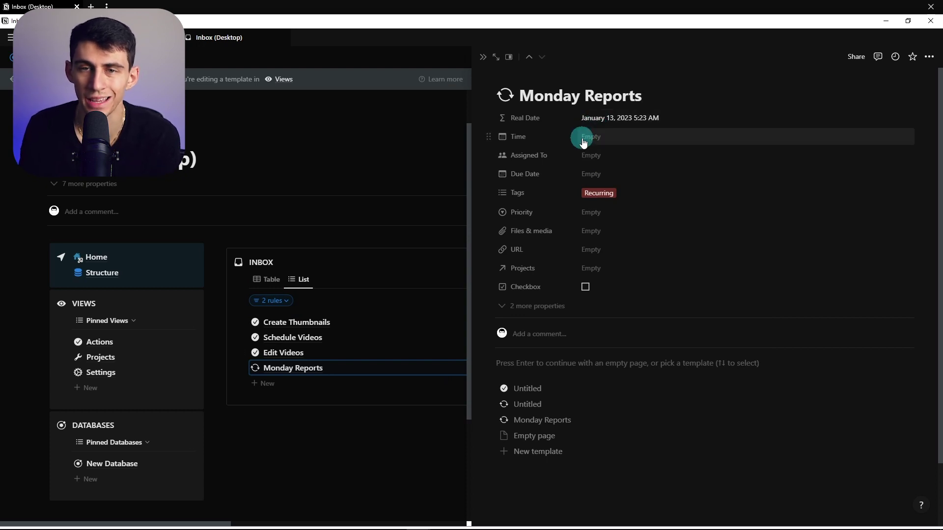
click(484, 58)
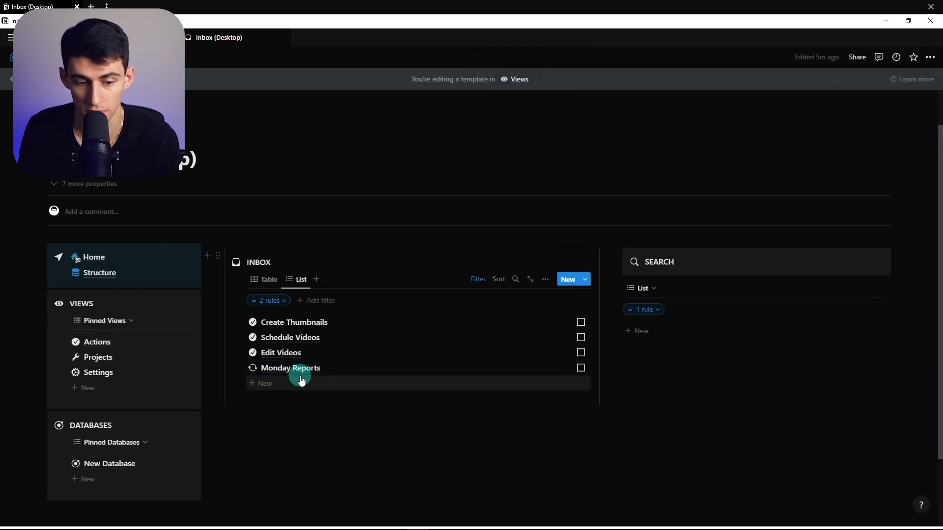
click(270, 302)
Add a third filter rule to the INBOX List view: Tags does not contain Recurring
click(196, 411)
click(196, 423)
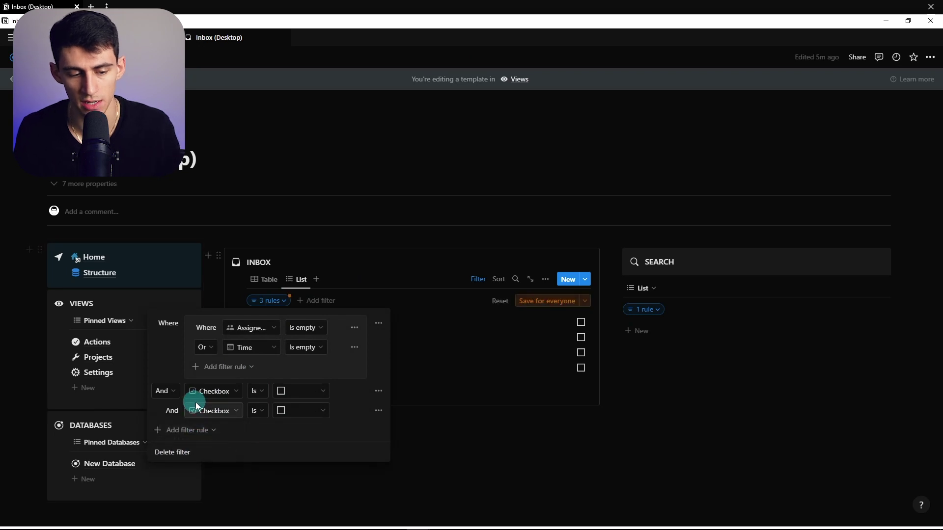
click(202, 415)
text(tag)
click(183, 388)
click(251, 412)
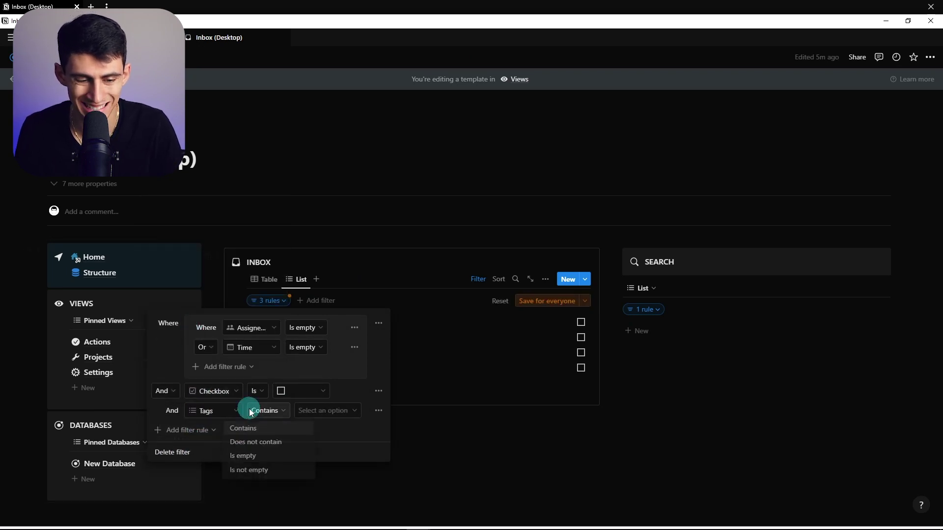
click(254, 442)
click(319, 413)
click(314, 448)
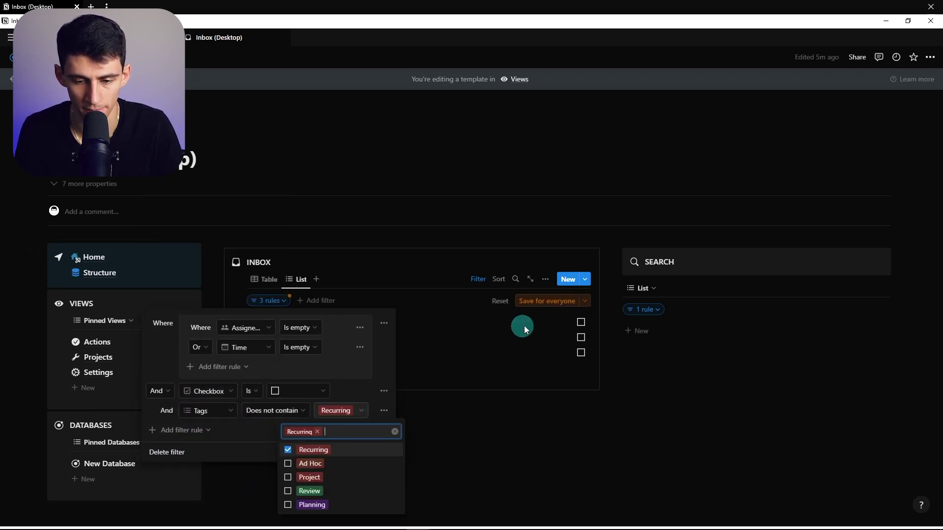
click(558, 300)
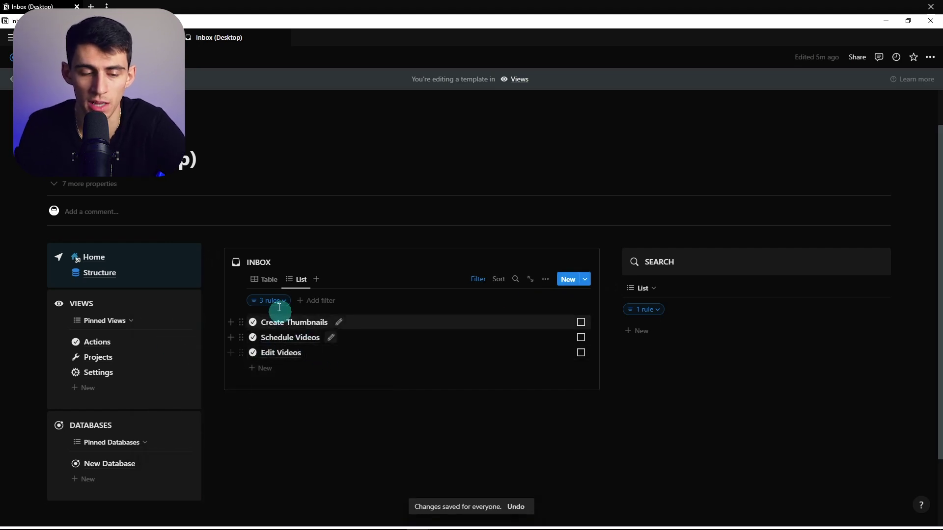
Give the INBOX Table view the same Tags does not contain Recurring filter rule
click(264, 279)
click(481, 283)
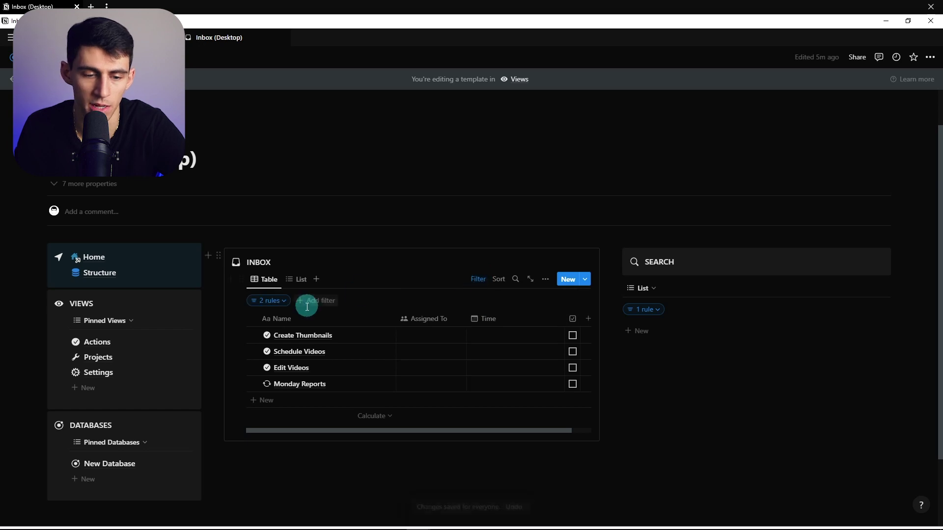
click(267, 300)
click(210, 412)
click(213, 426)
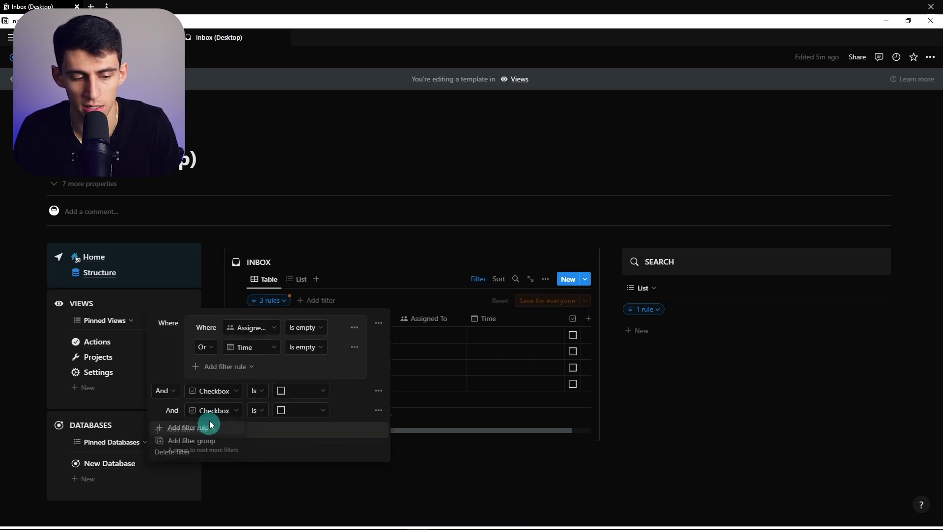
click(213, 411)
text(tag)
click(207, 395)
click(250, 410)
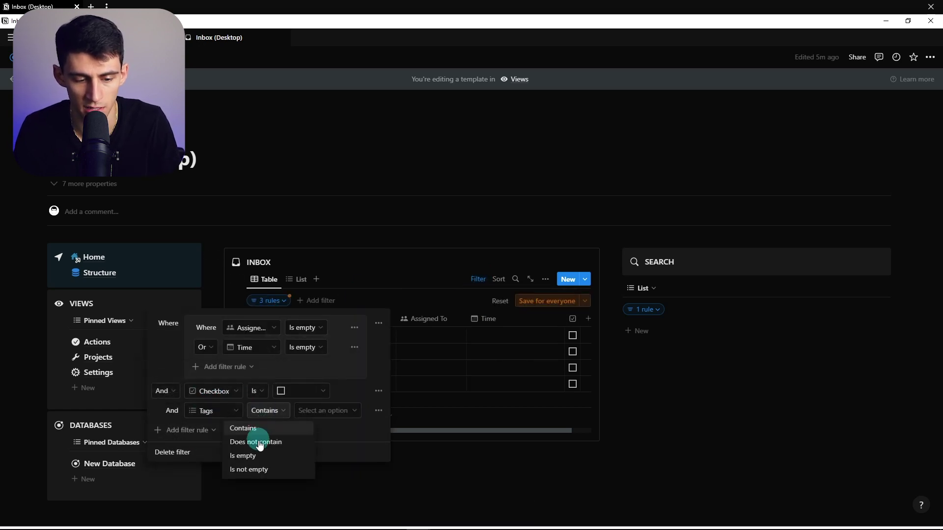
click(257, 442)
click(311, 412)
key(Escape)
key(Escape)
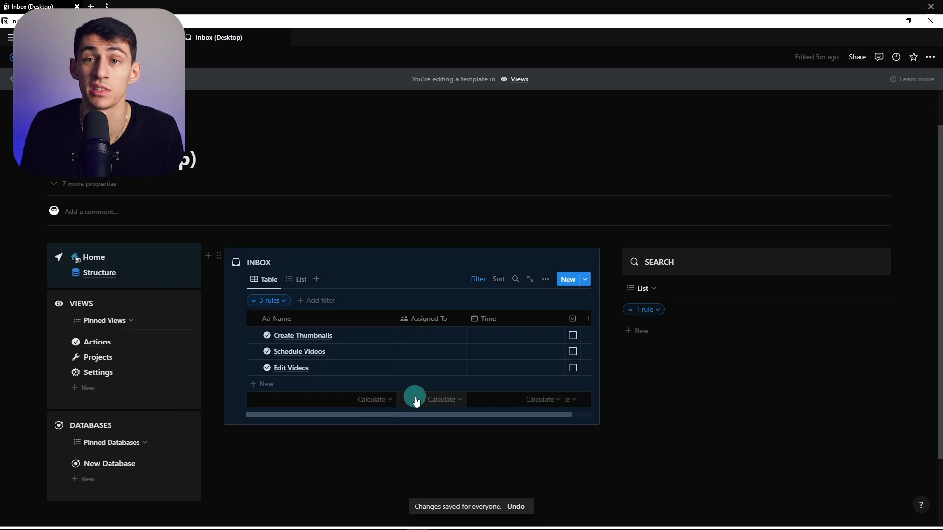